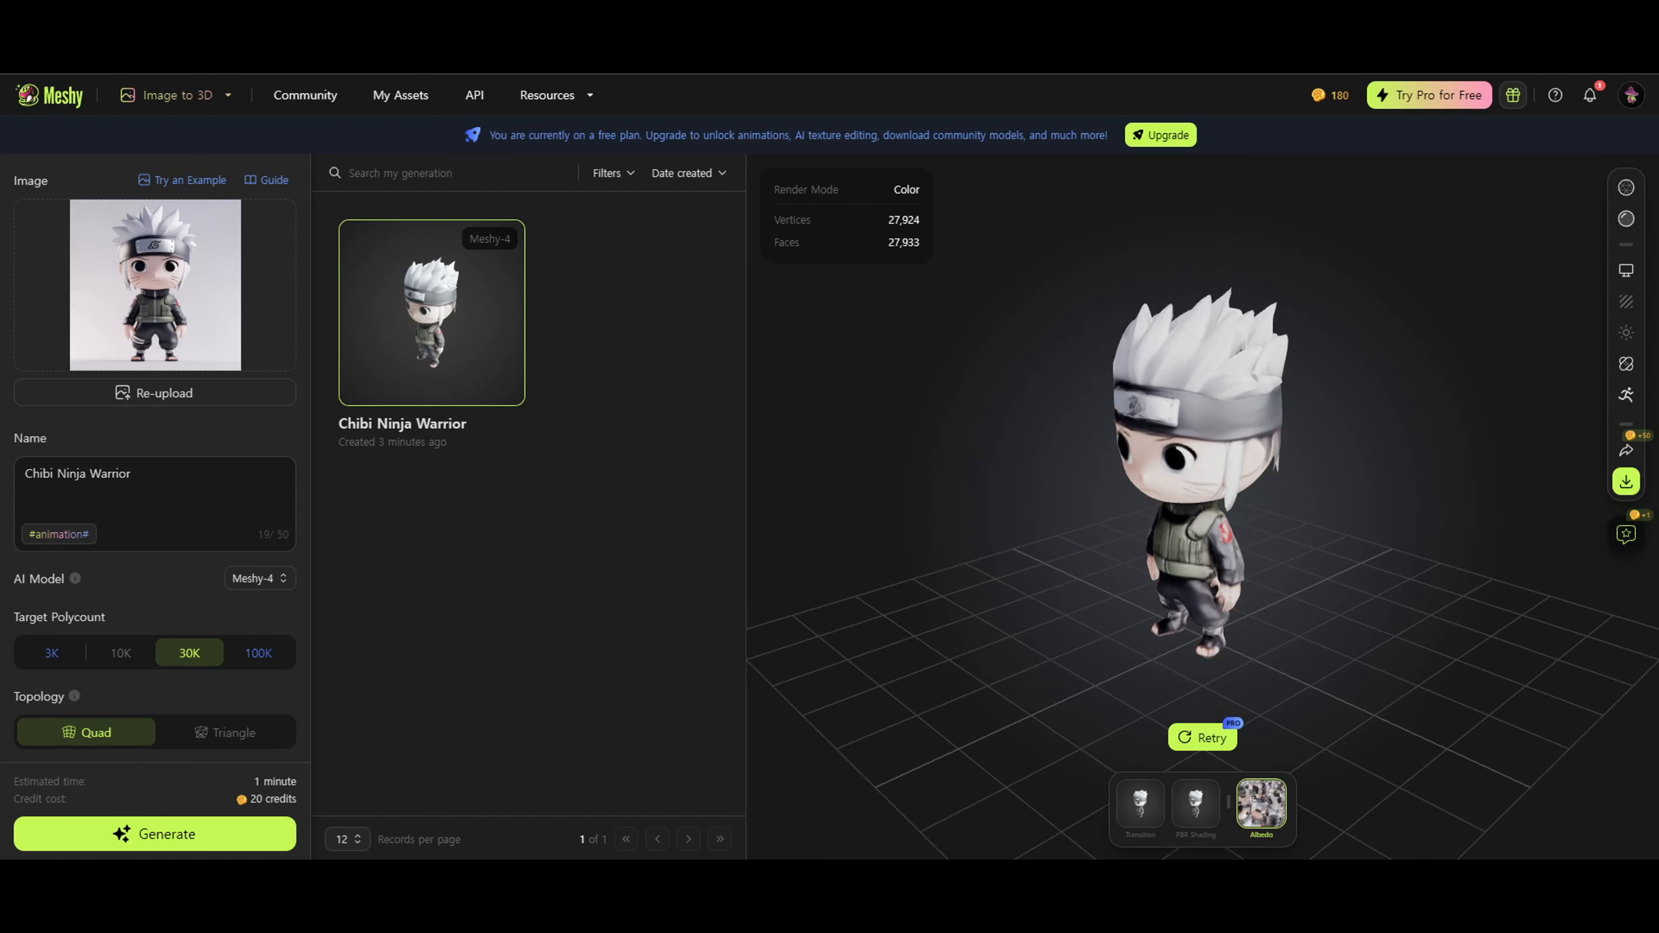
Examine the textured Chibi Ninja Warrior model up close and from the front, sides and back
left_click_drag(1149, 611, 1199, 588)
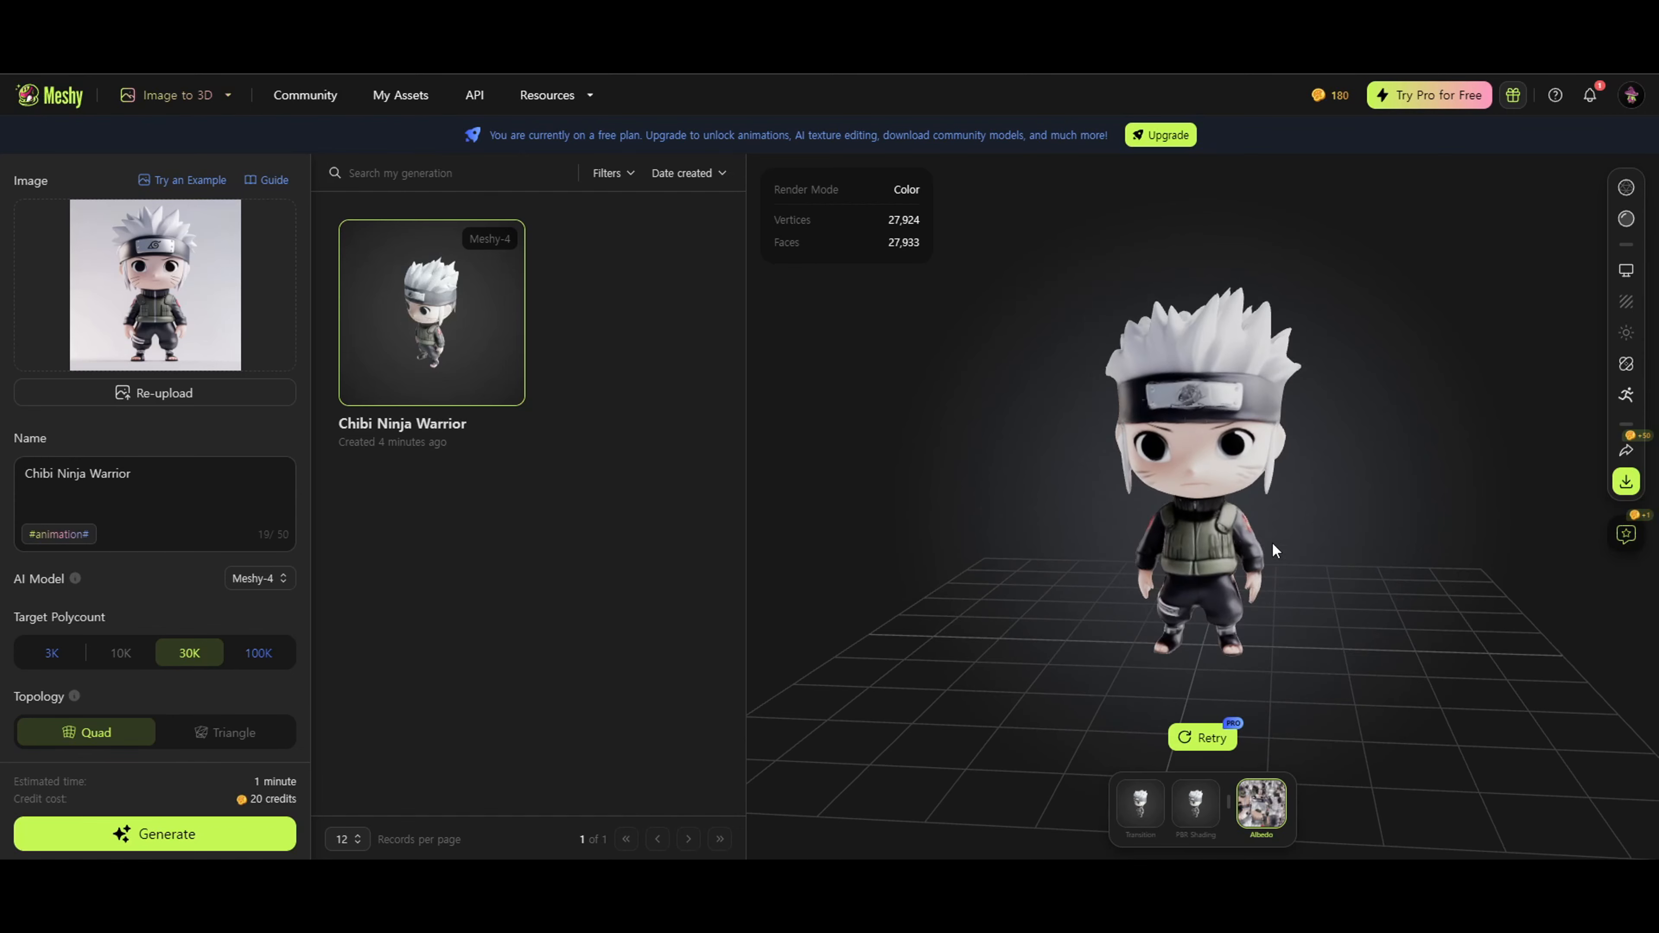
scroll(1248, 485, "up", 5)
scroll(1338, 393, "up", 3)
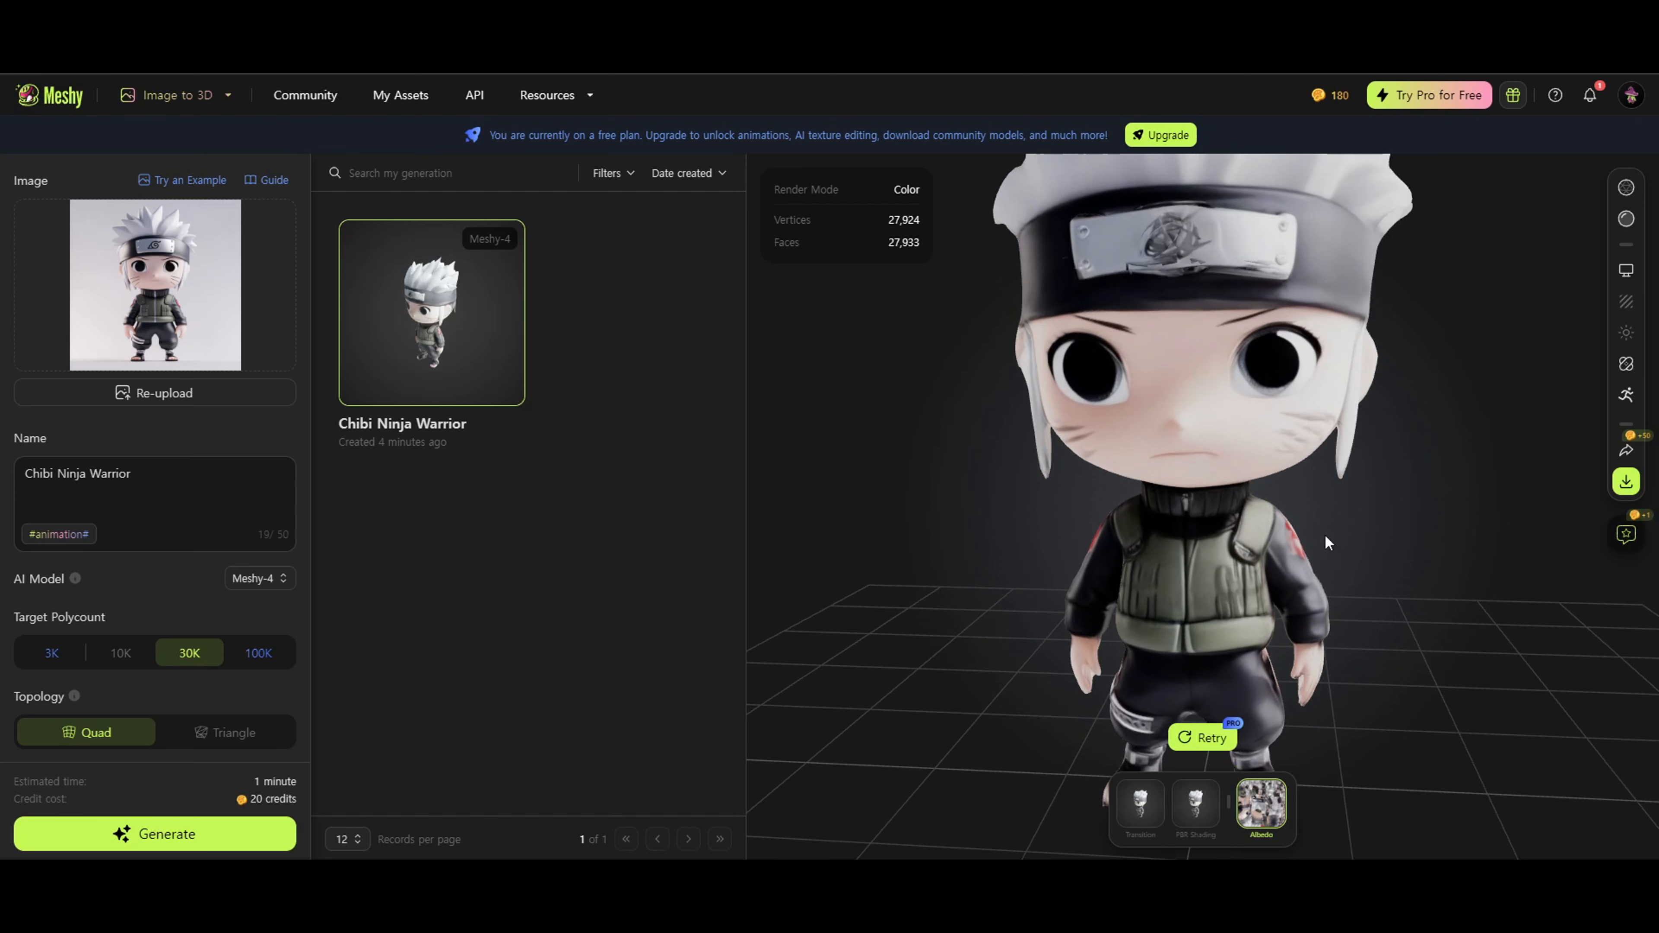
scroll(1343, 643, "down", 5)
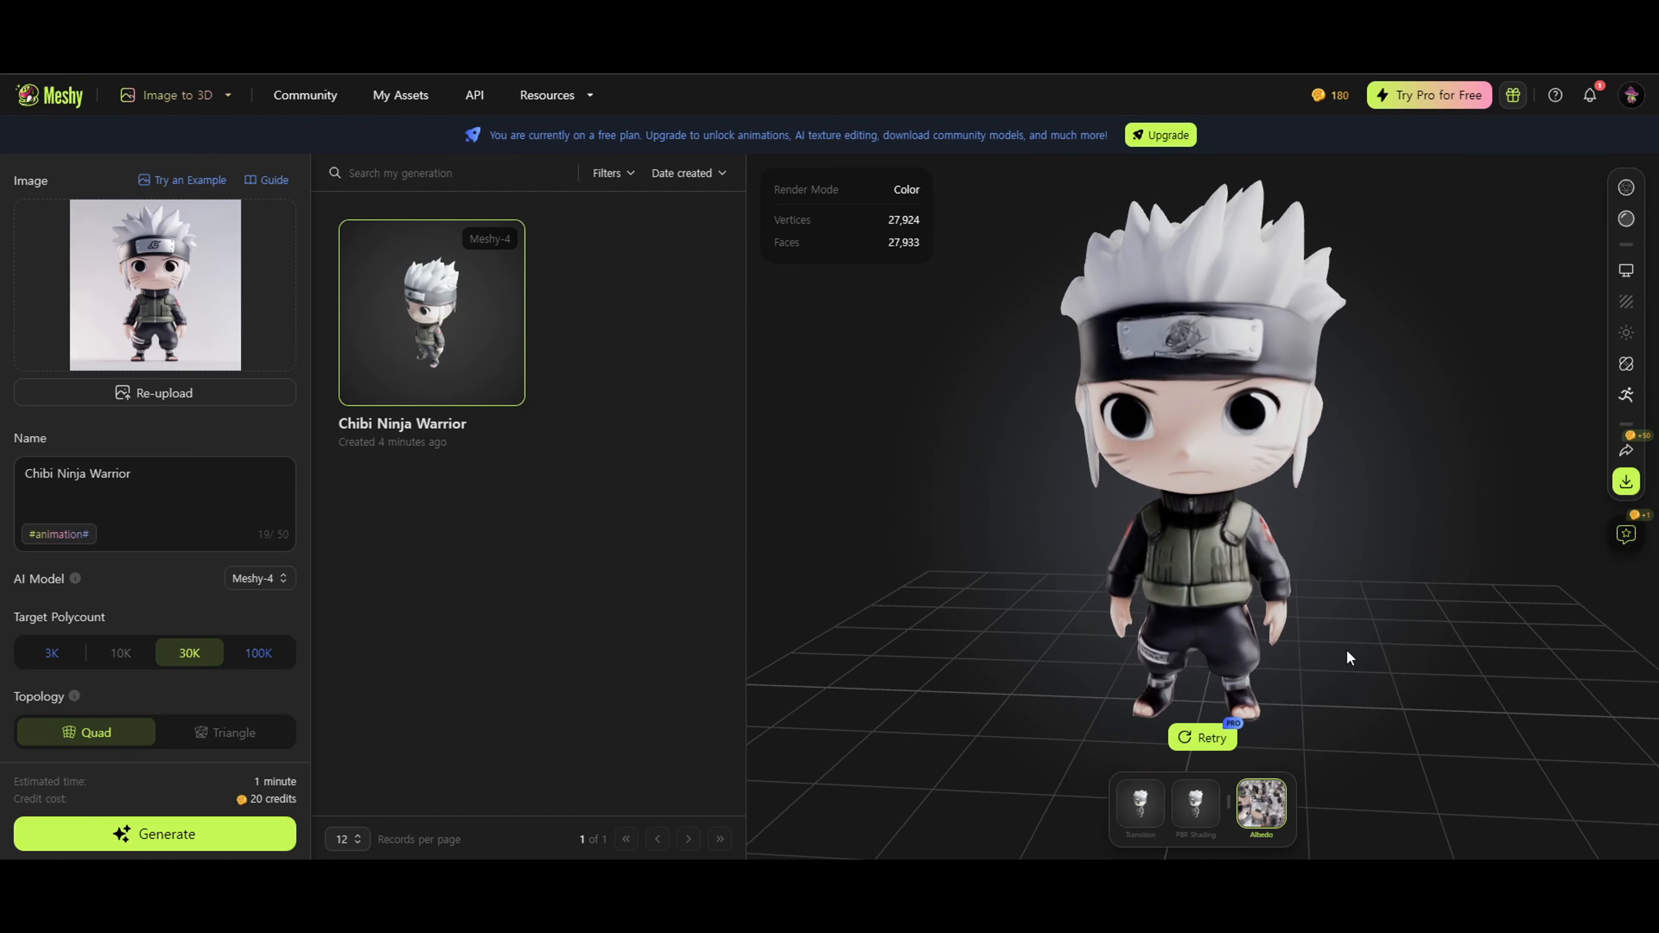
left_click_drag(1346, 649, 1086, 637)
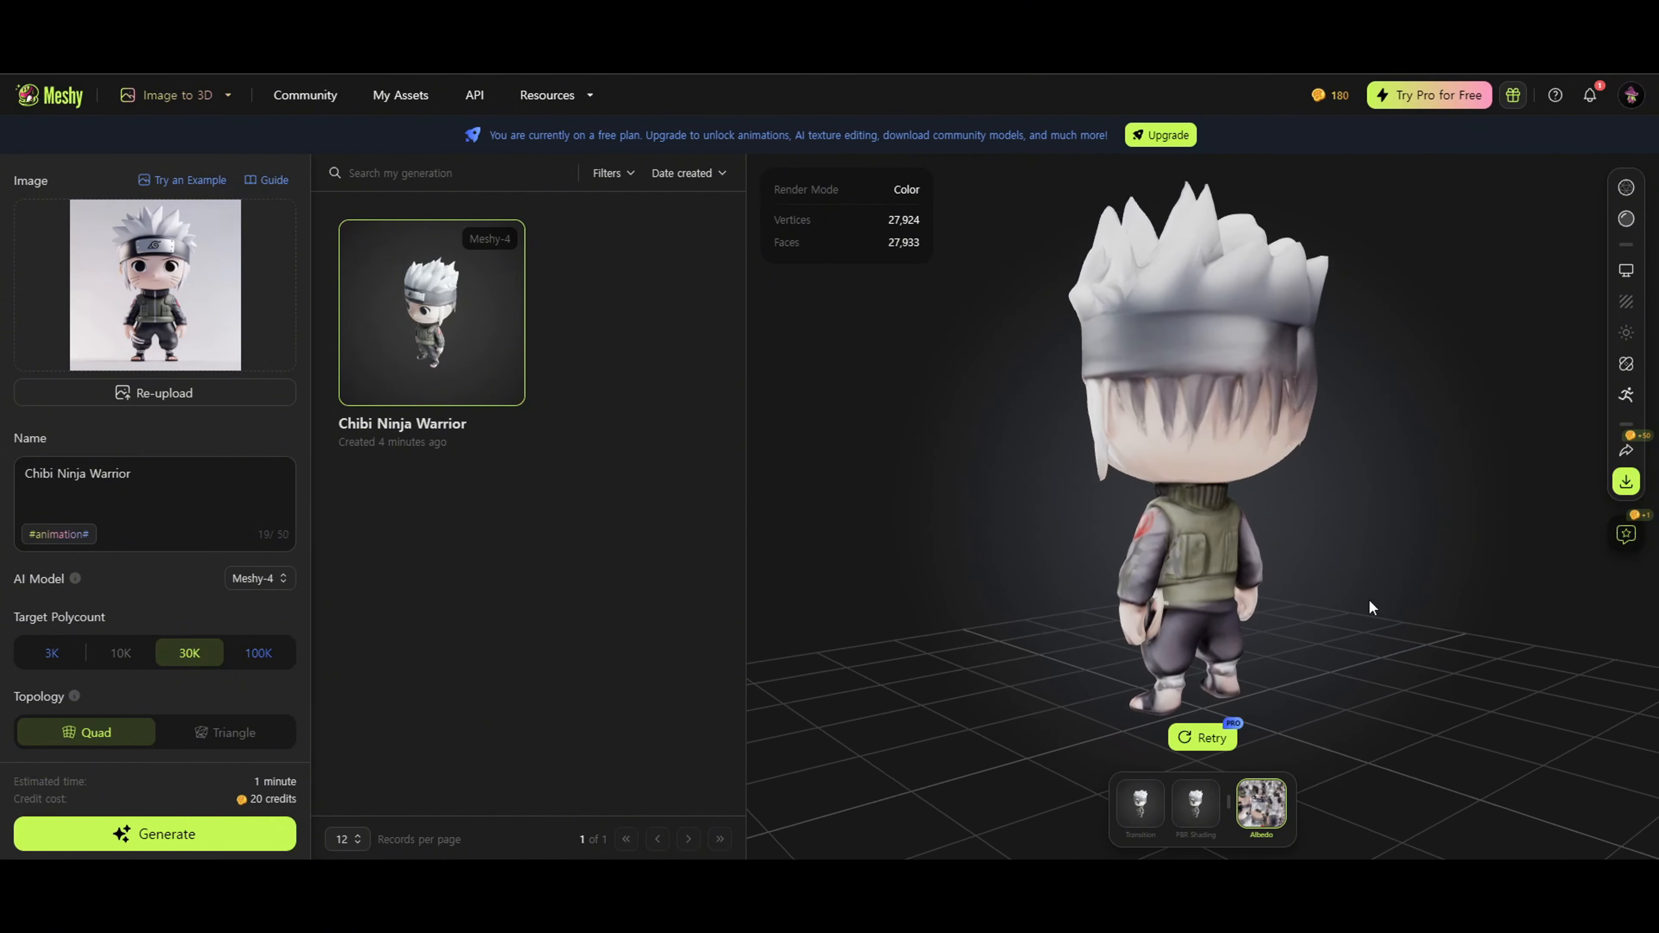
left_click_drag(1354, 611, 1149, 618)
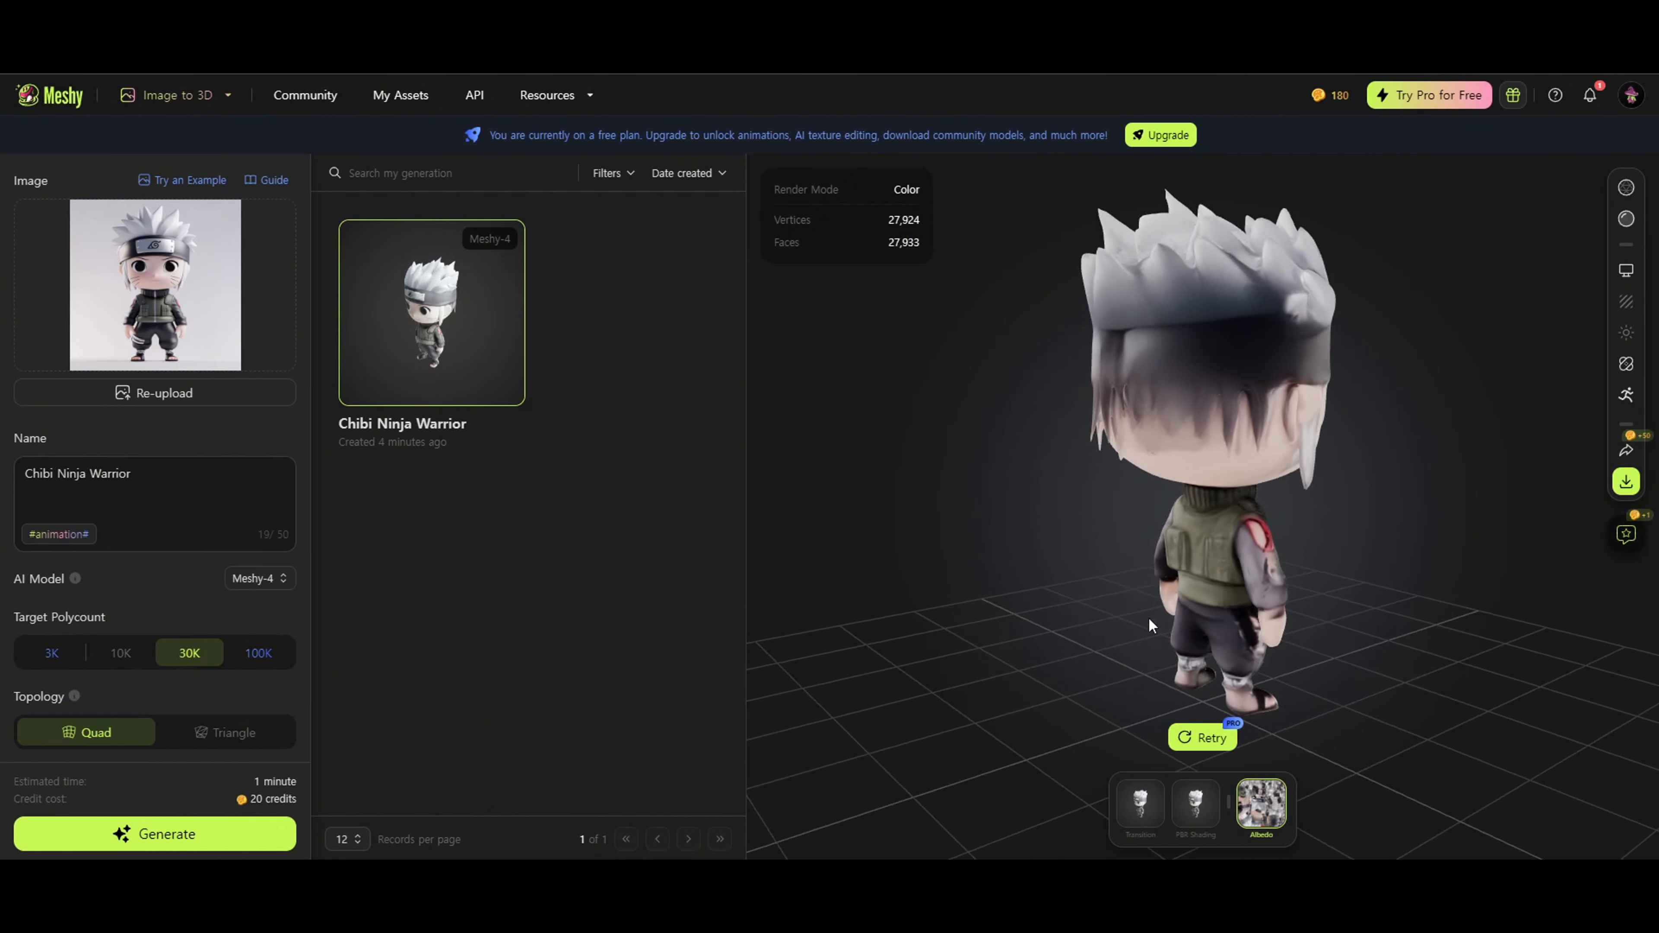
left_click_drag(1371, 597, 1506, 620)
left_click_drag(1246, 609, 1205, 631)
Inspect the ninja model's wireframe and its untextured surface, returning to the textured display without wireframe
left_click(1627, 190)
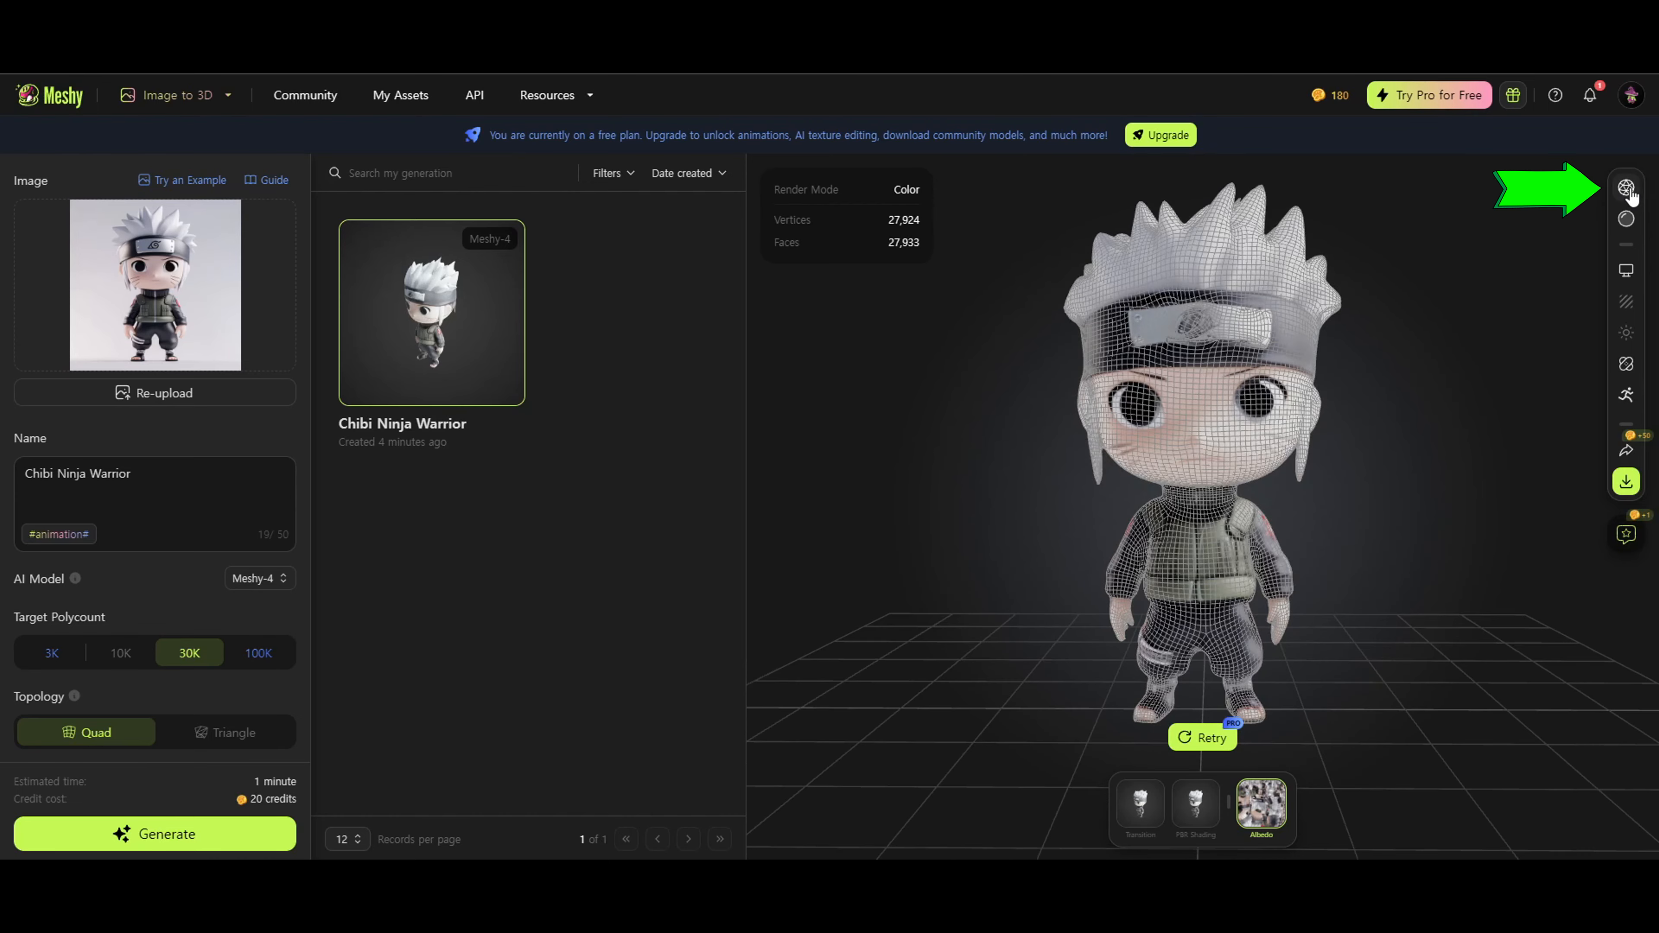
scroll(1317, 353, "up", 5)
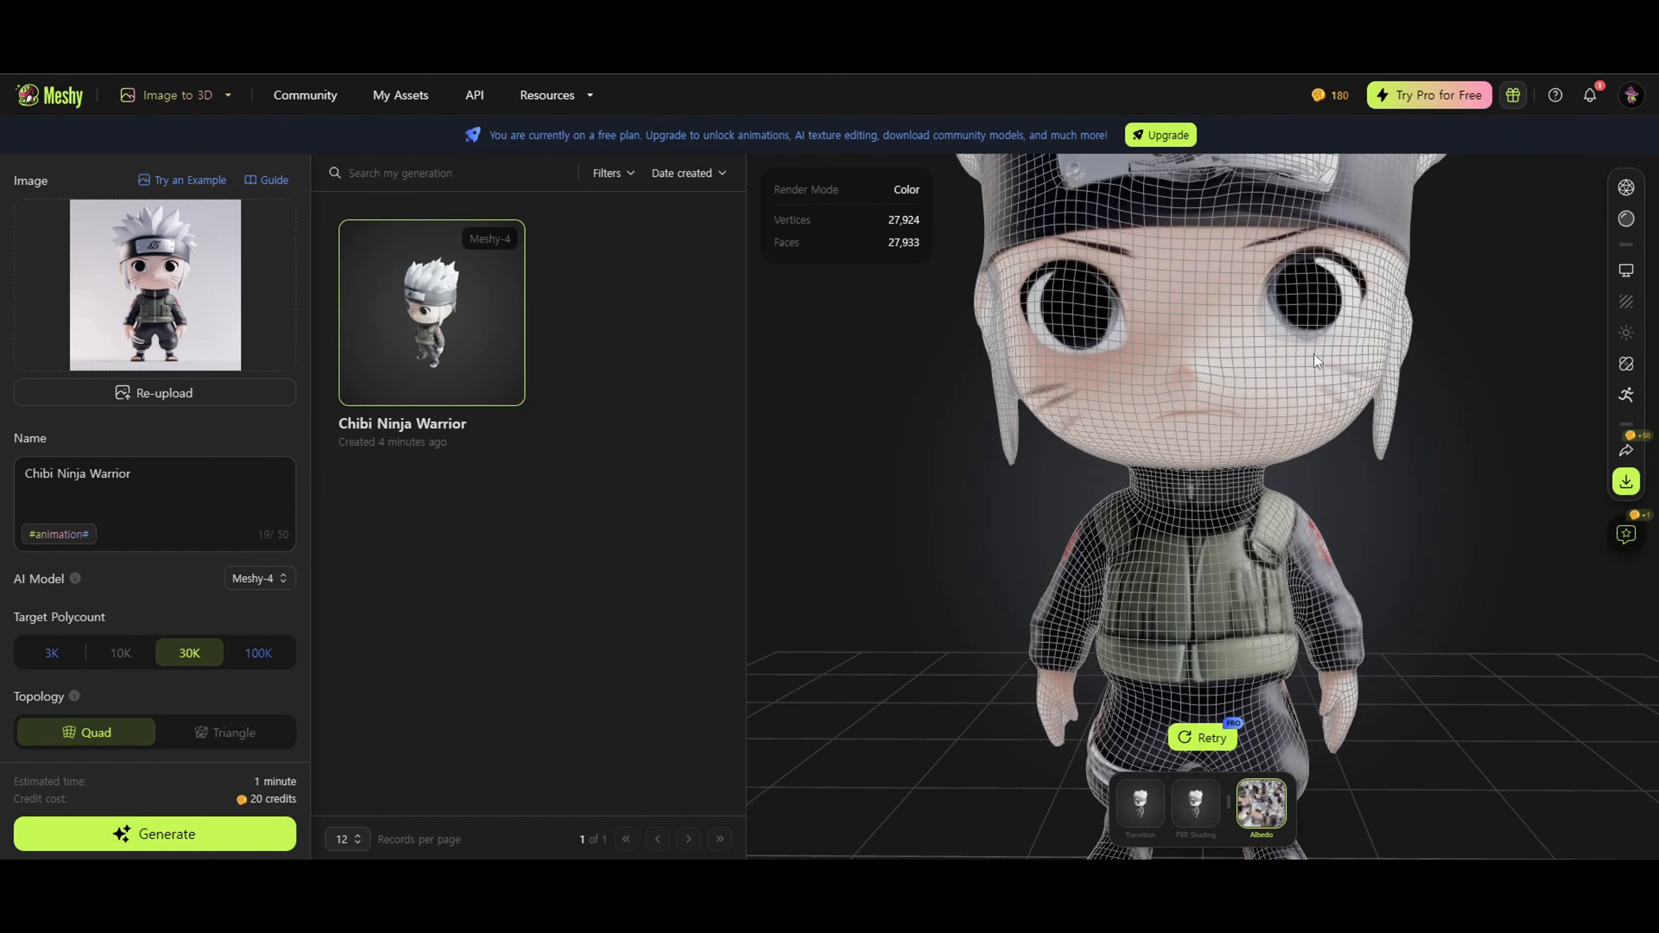
left_click(1627, 190)
left_click(1627, 221)
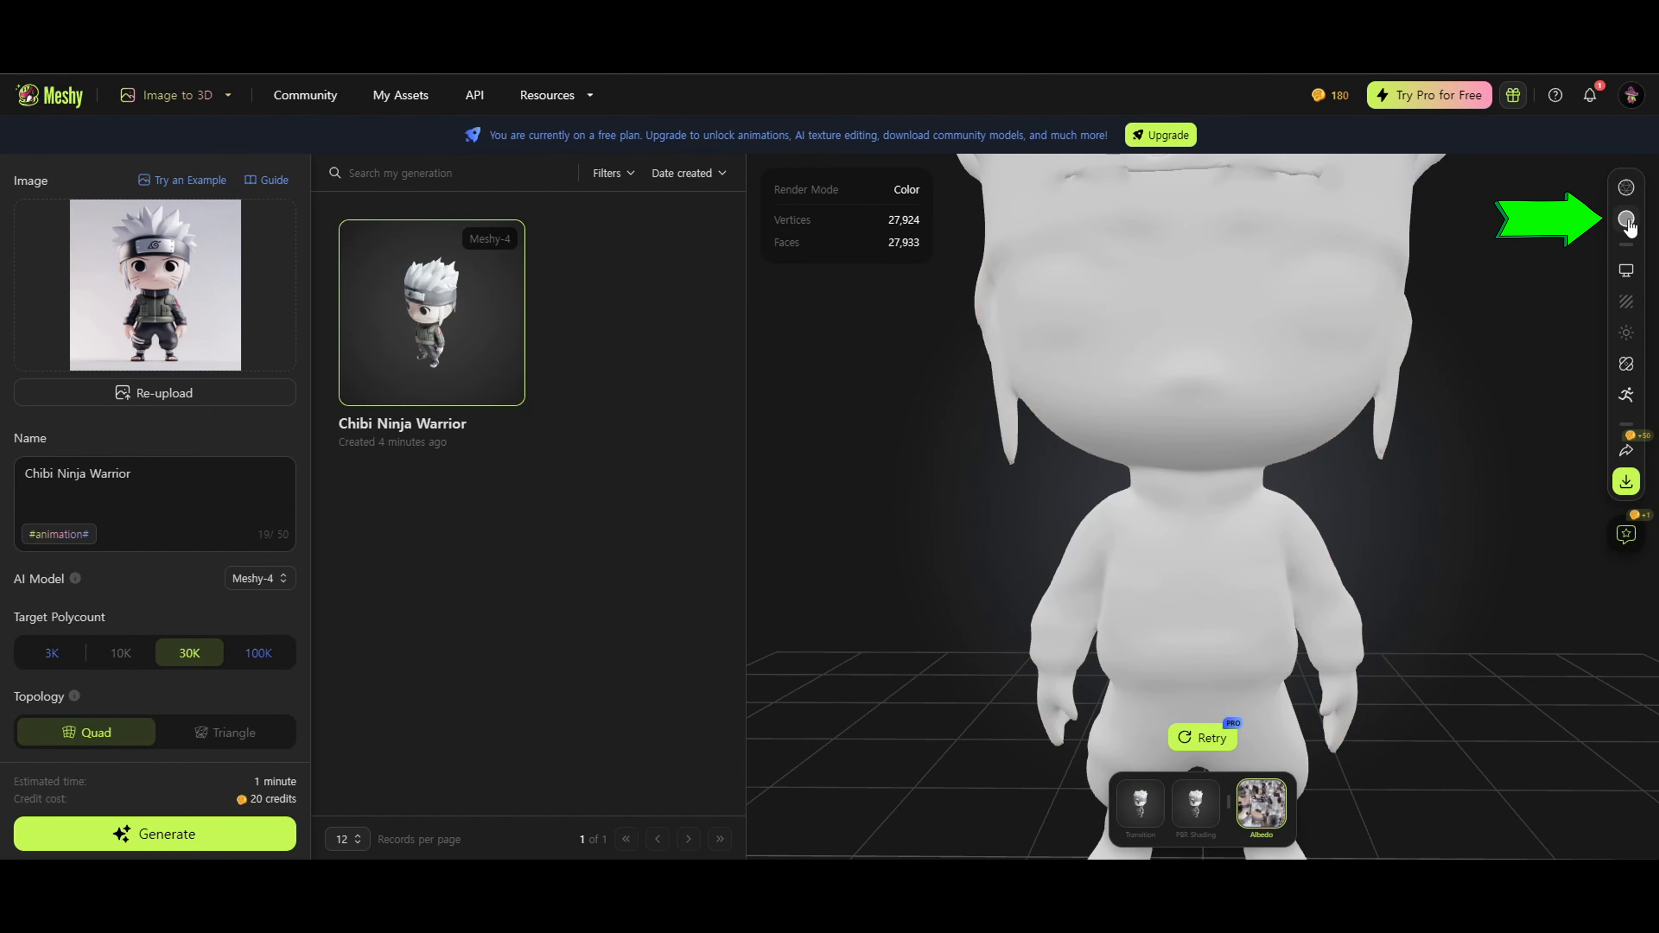
left_click(1627, 220)
scroll(1481, 436, "down", 5)
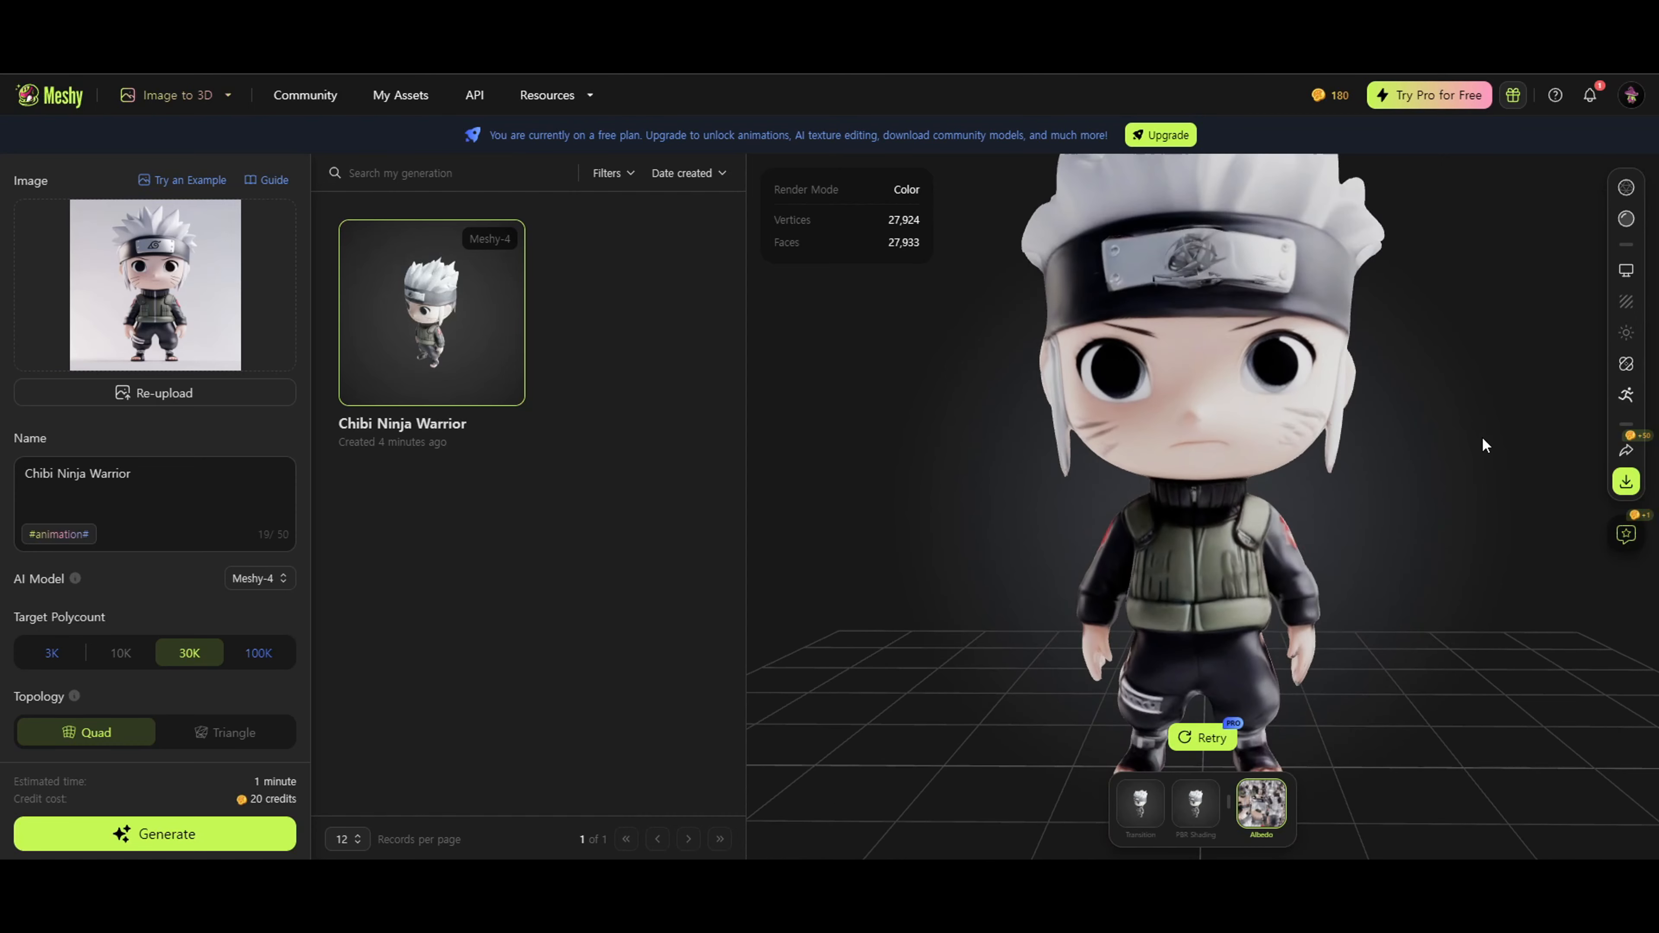
Start animating the ninja model as a Humanoid character and set its height to 1.81 m
left_click(1626, 395)
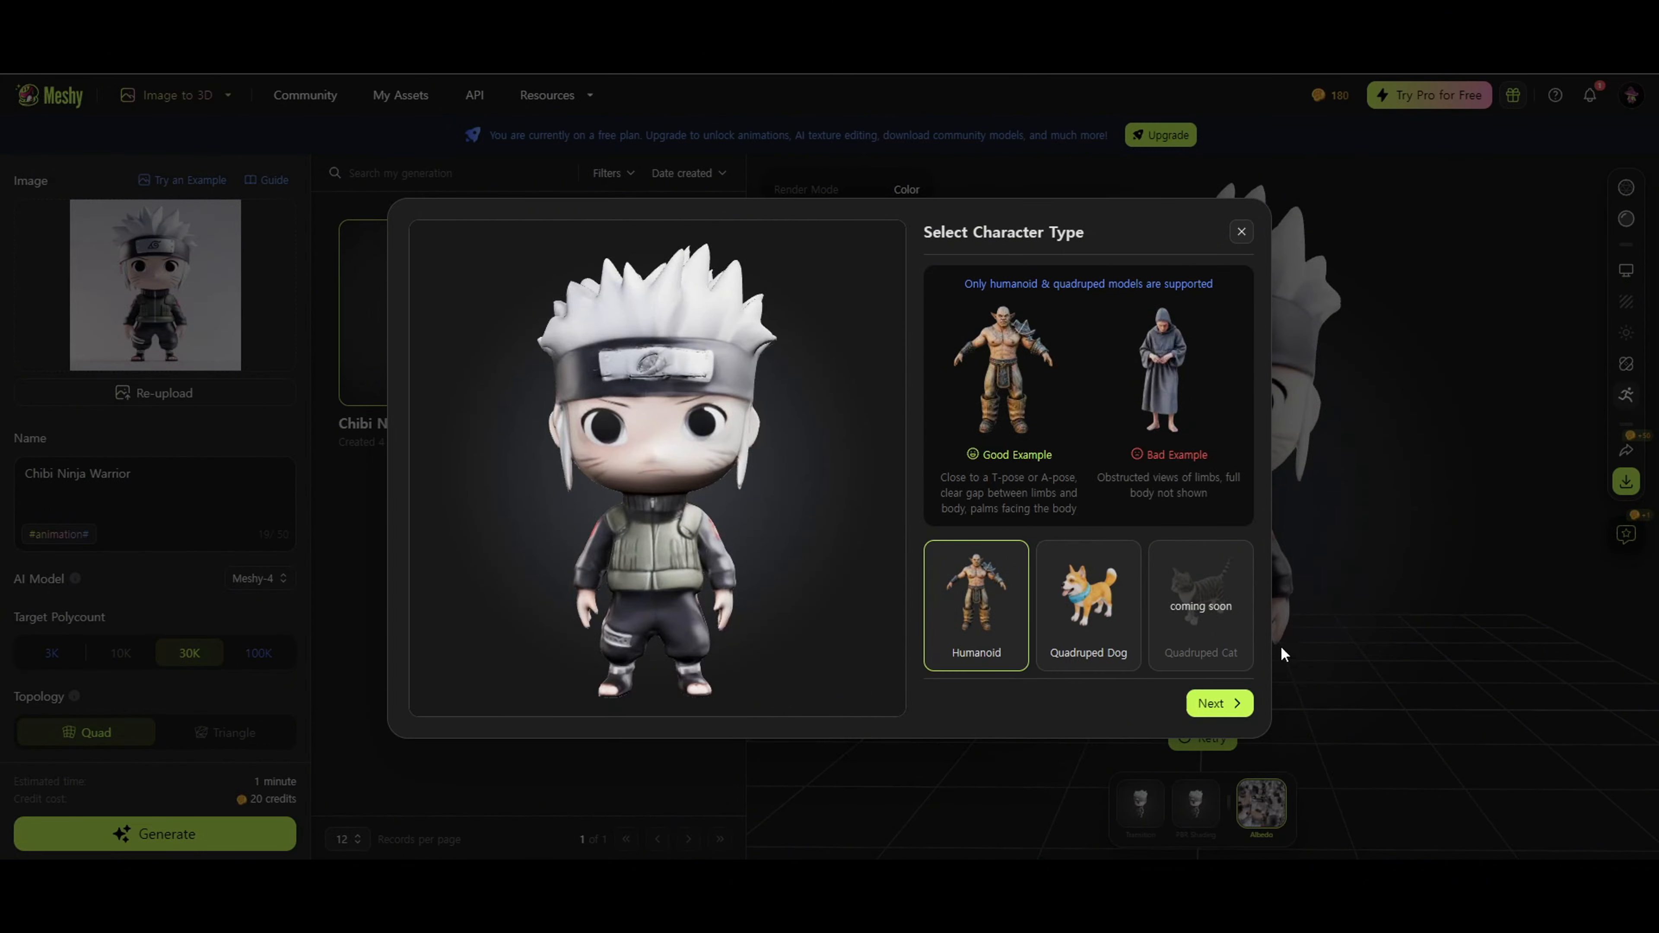
left_click(1237, 713)
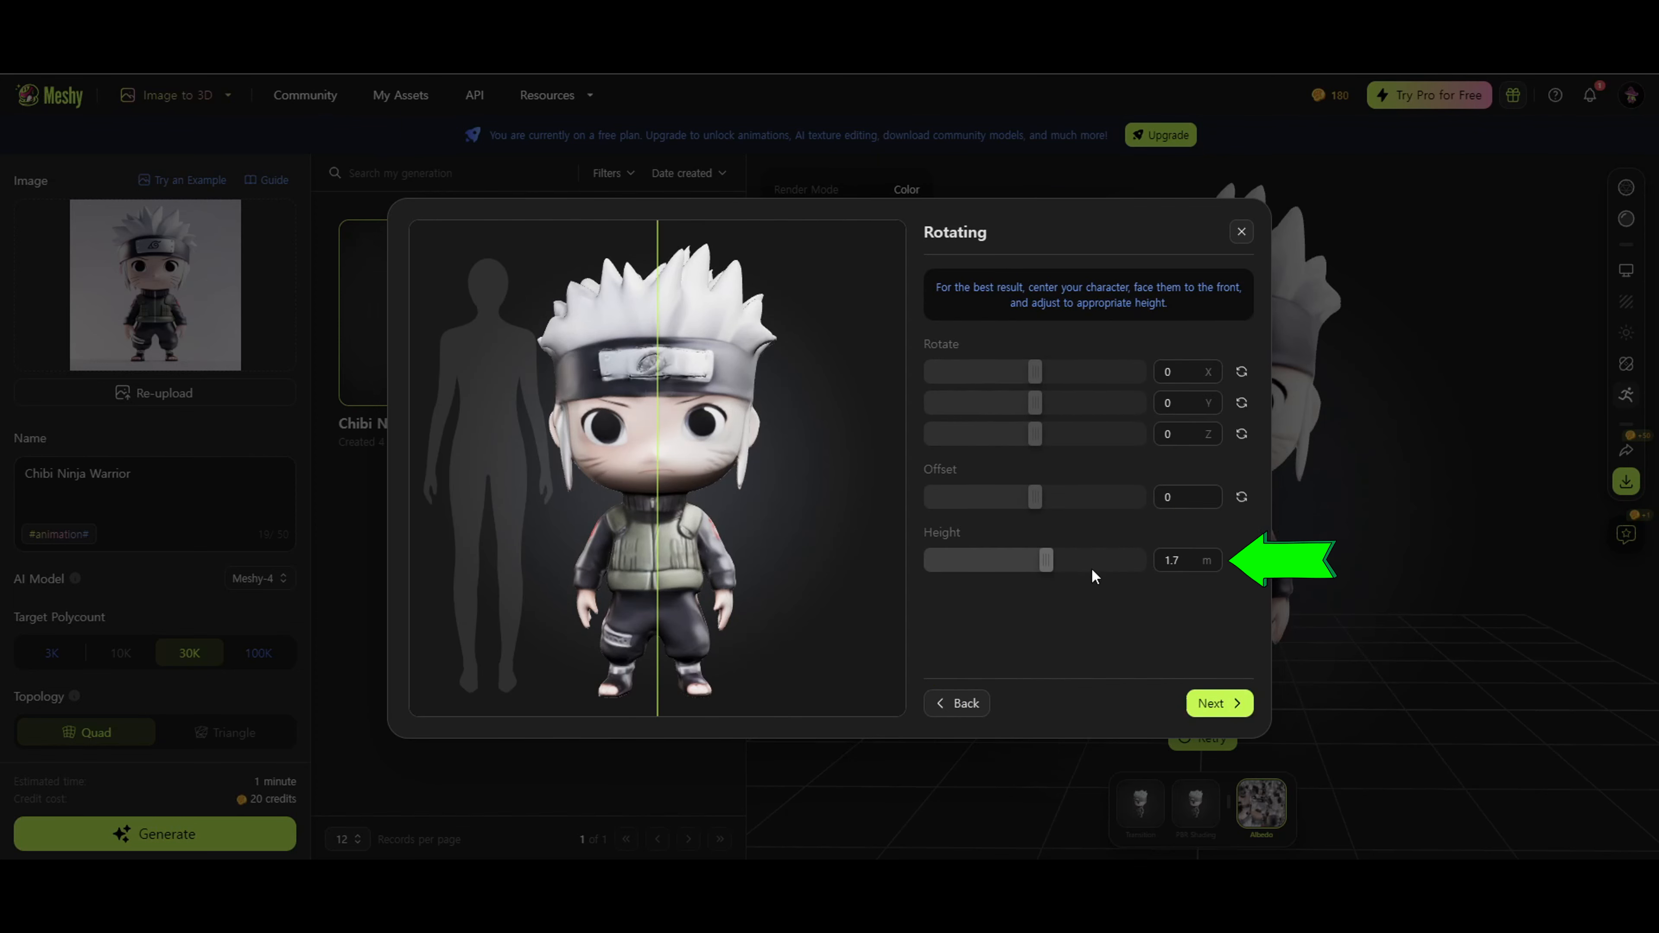
left_click_drag(1046, 562, 1054, 562)
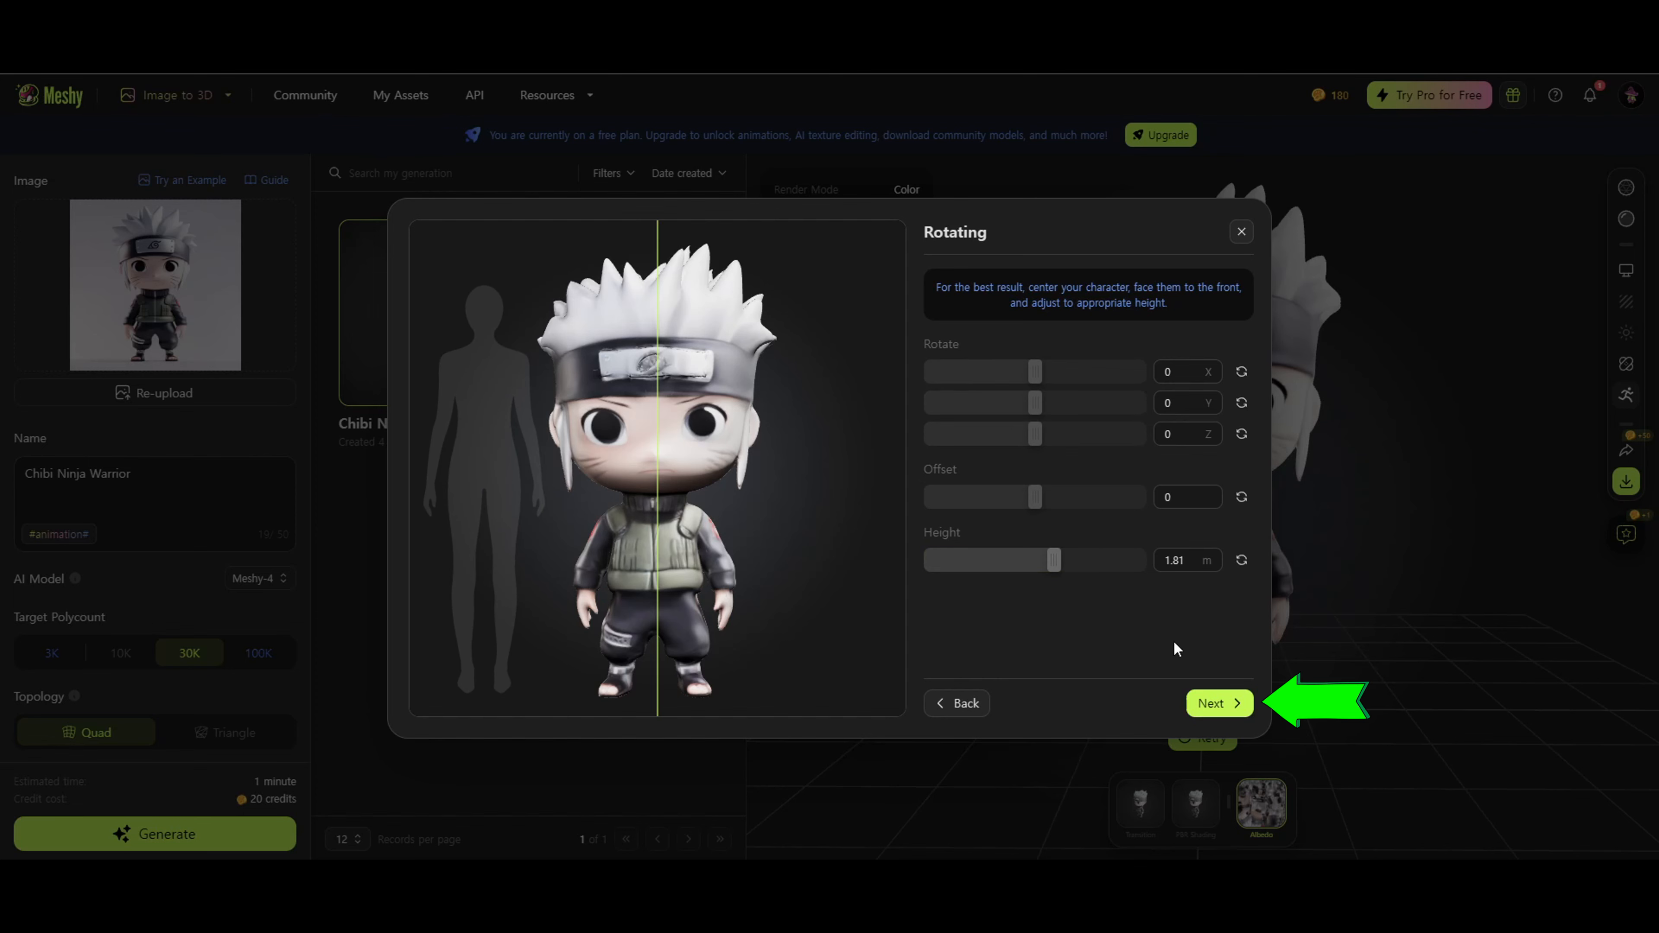
left_click(1215, 702)
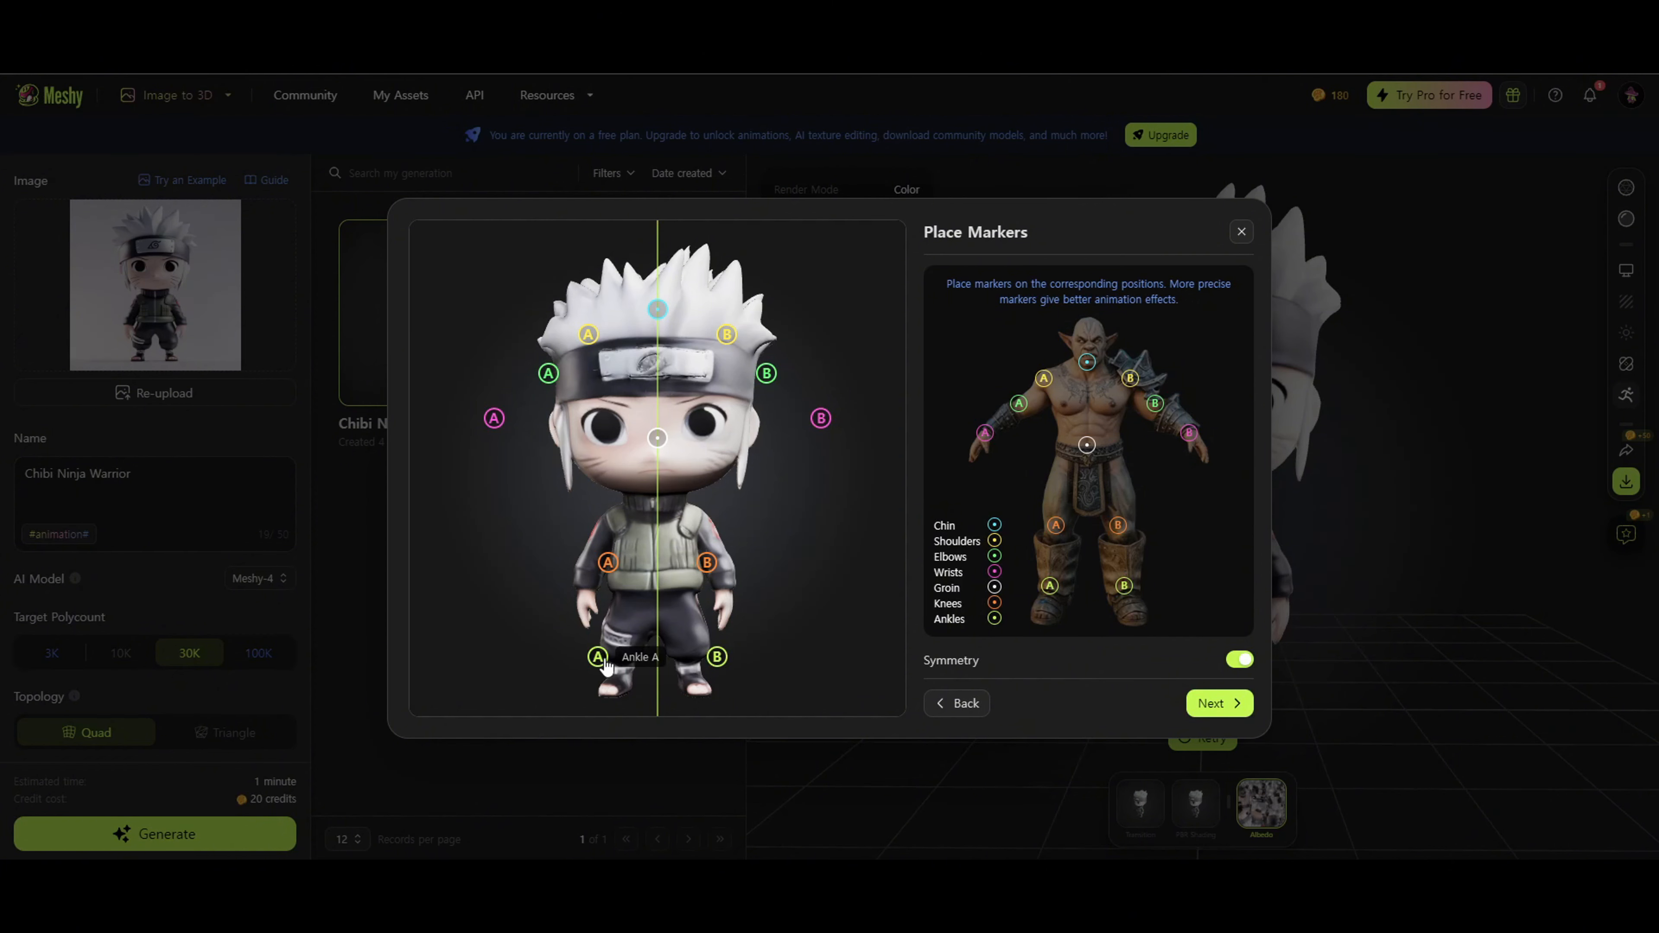
Place the symmetric ankle, knee, groin, wrist, elbow, shoulder and chin markers on the ninja's matching body parts and proceed to the animation preview
left_click_drag(606, 665, 627, 678)
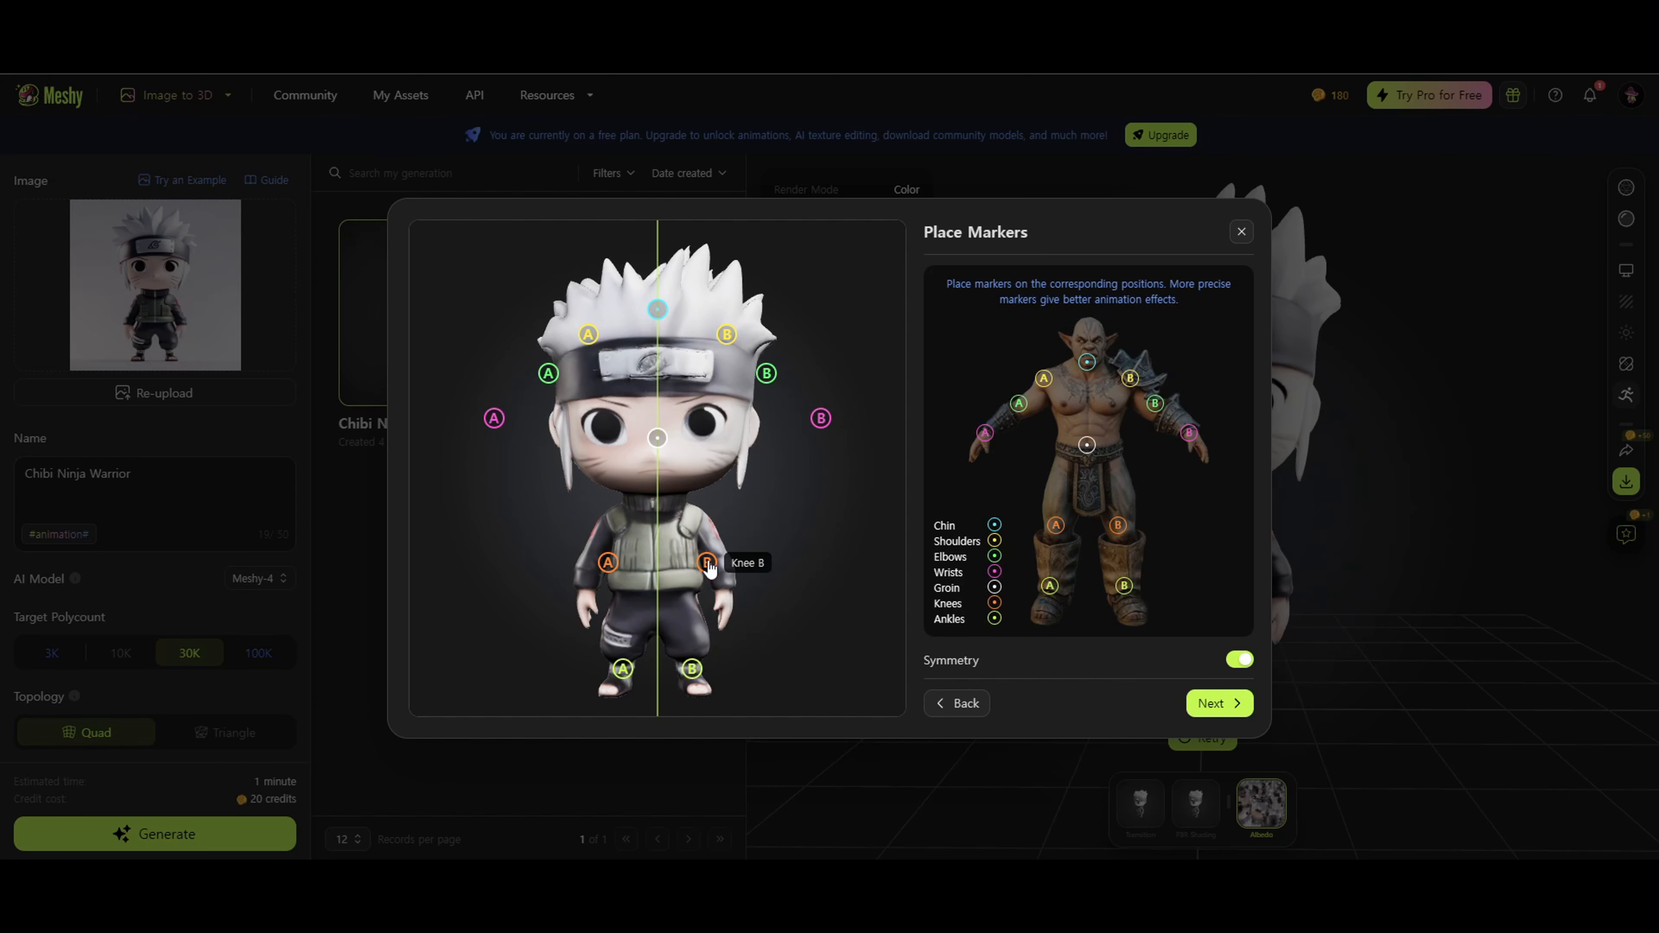
left_click_drag(710, 568, 697, 642)
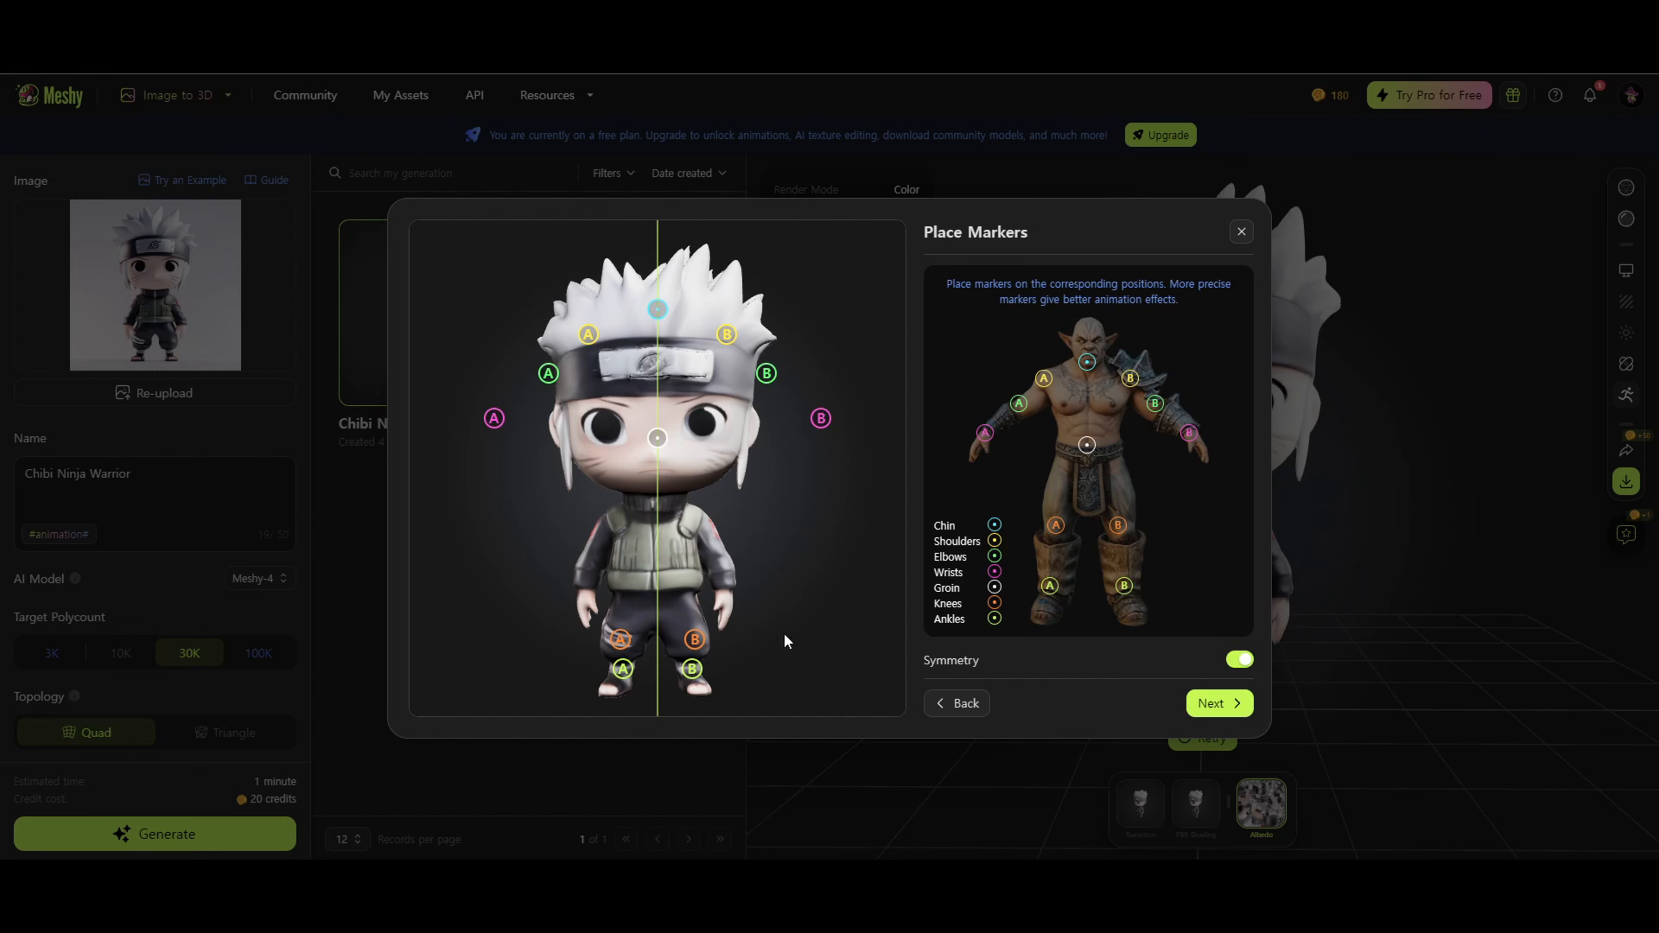
left_click_drag(658, 448, 656, 602)
left_click_drag(821, 423, 725, 594)
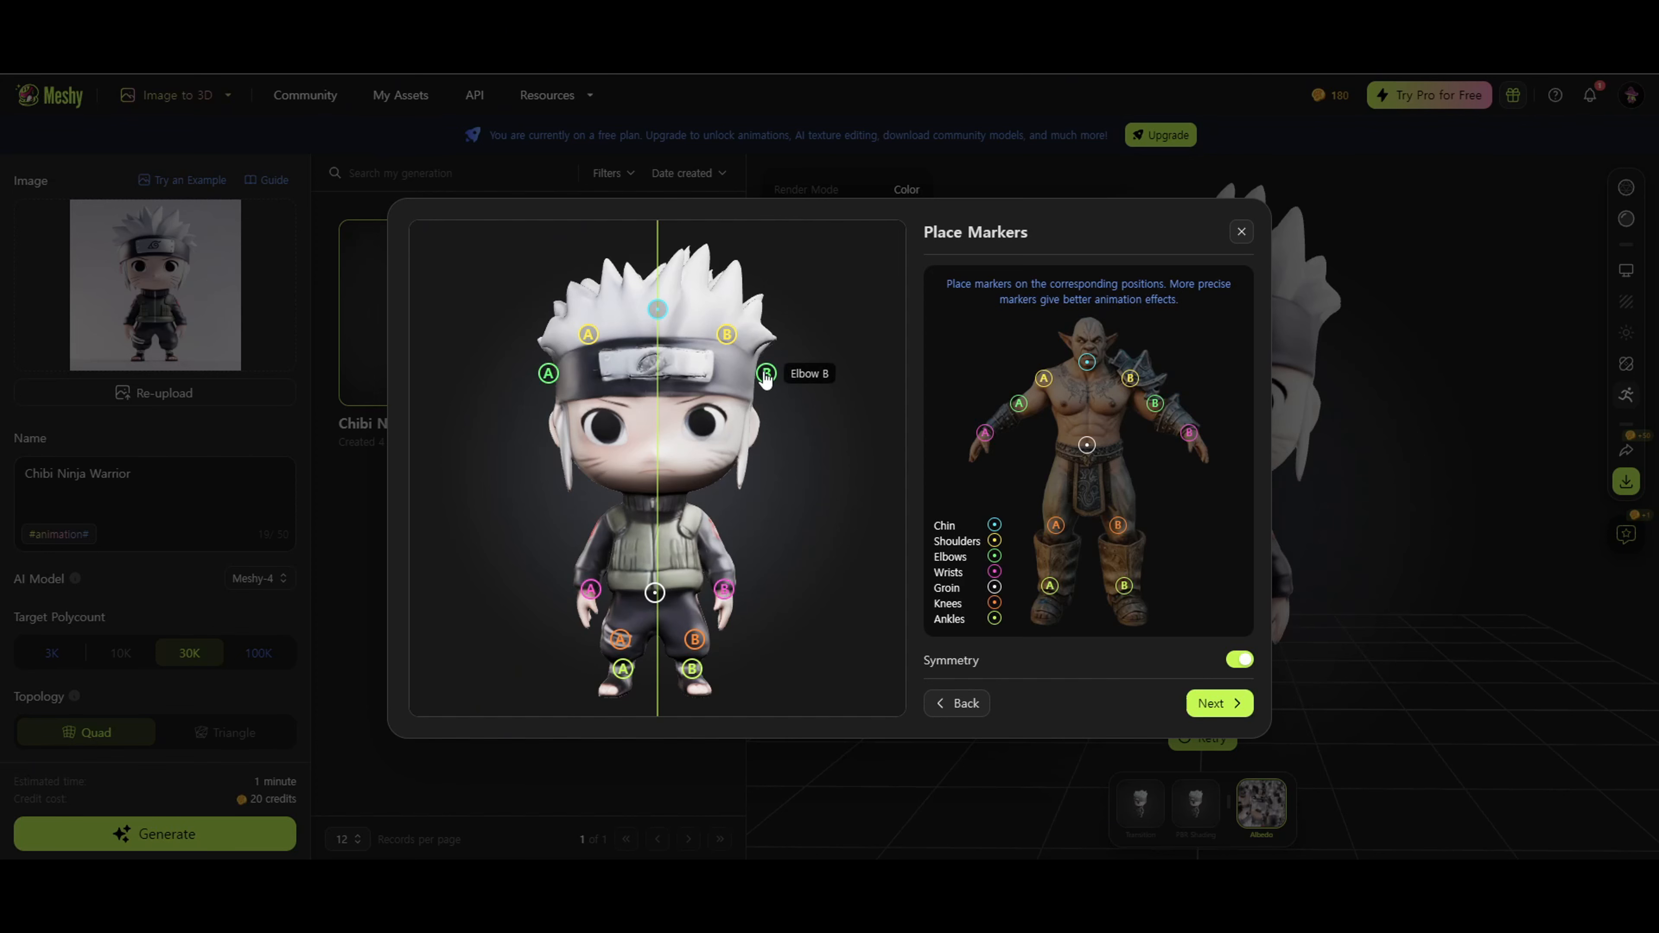
left_click_drag(767, 377, 721, 563)
left_click_drag(726, 334, 699, 523)
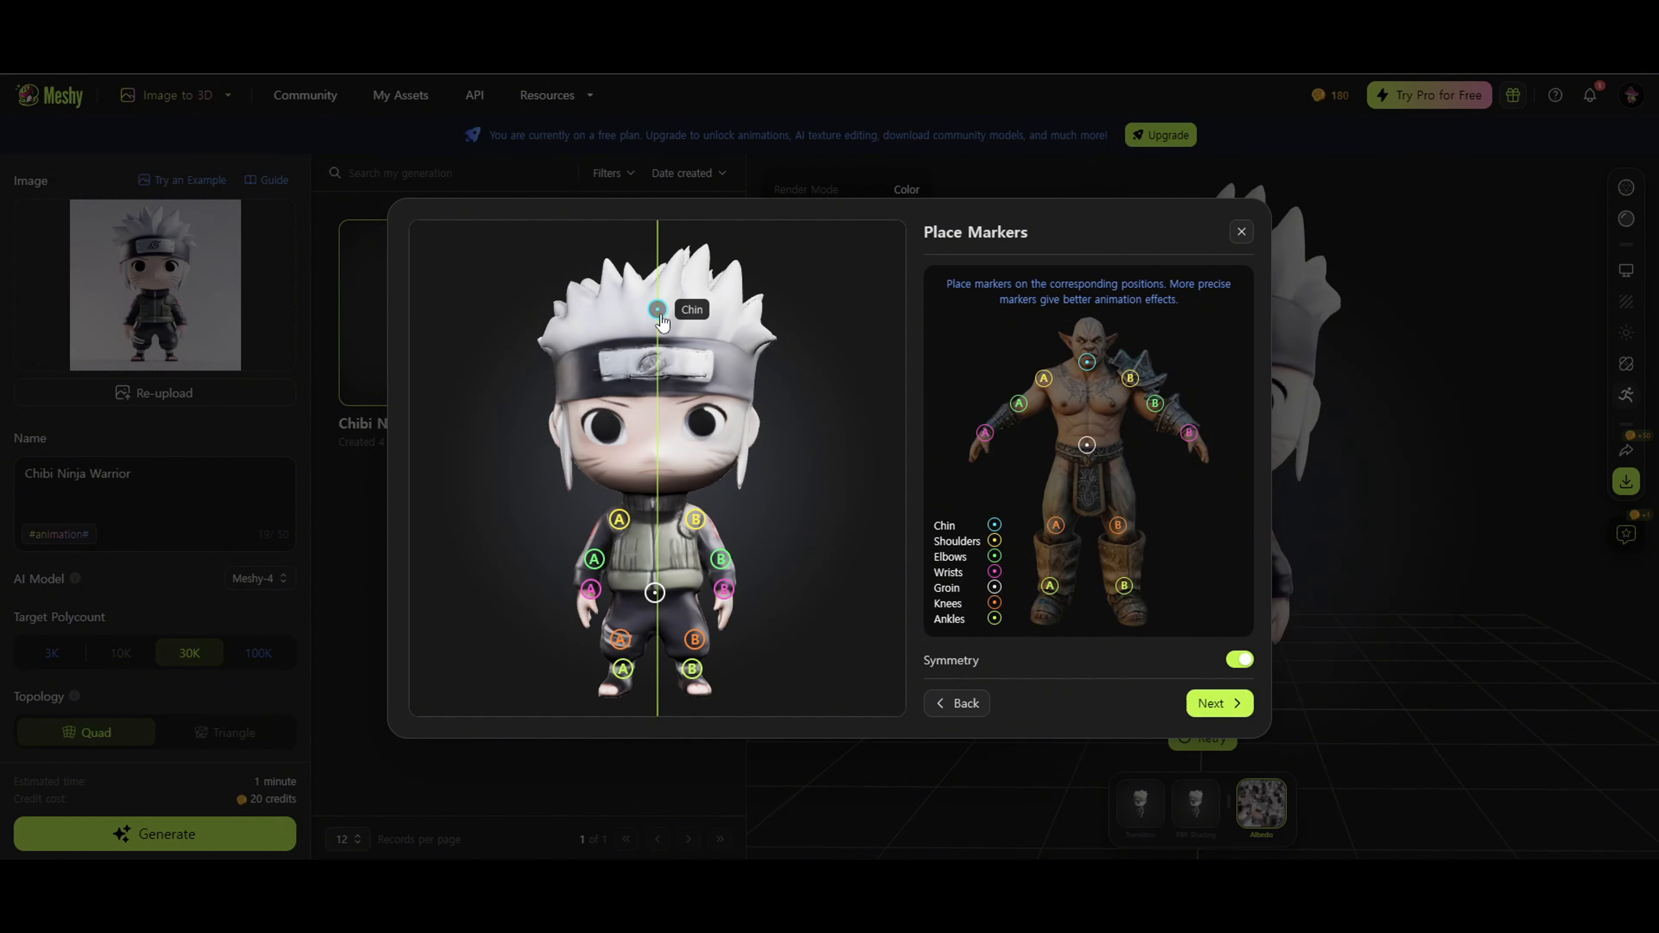
left_click_drag(661, 319, 661, 487)
left_click(1219, 705)
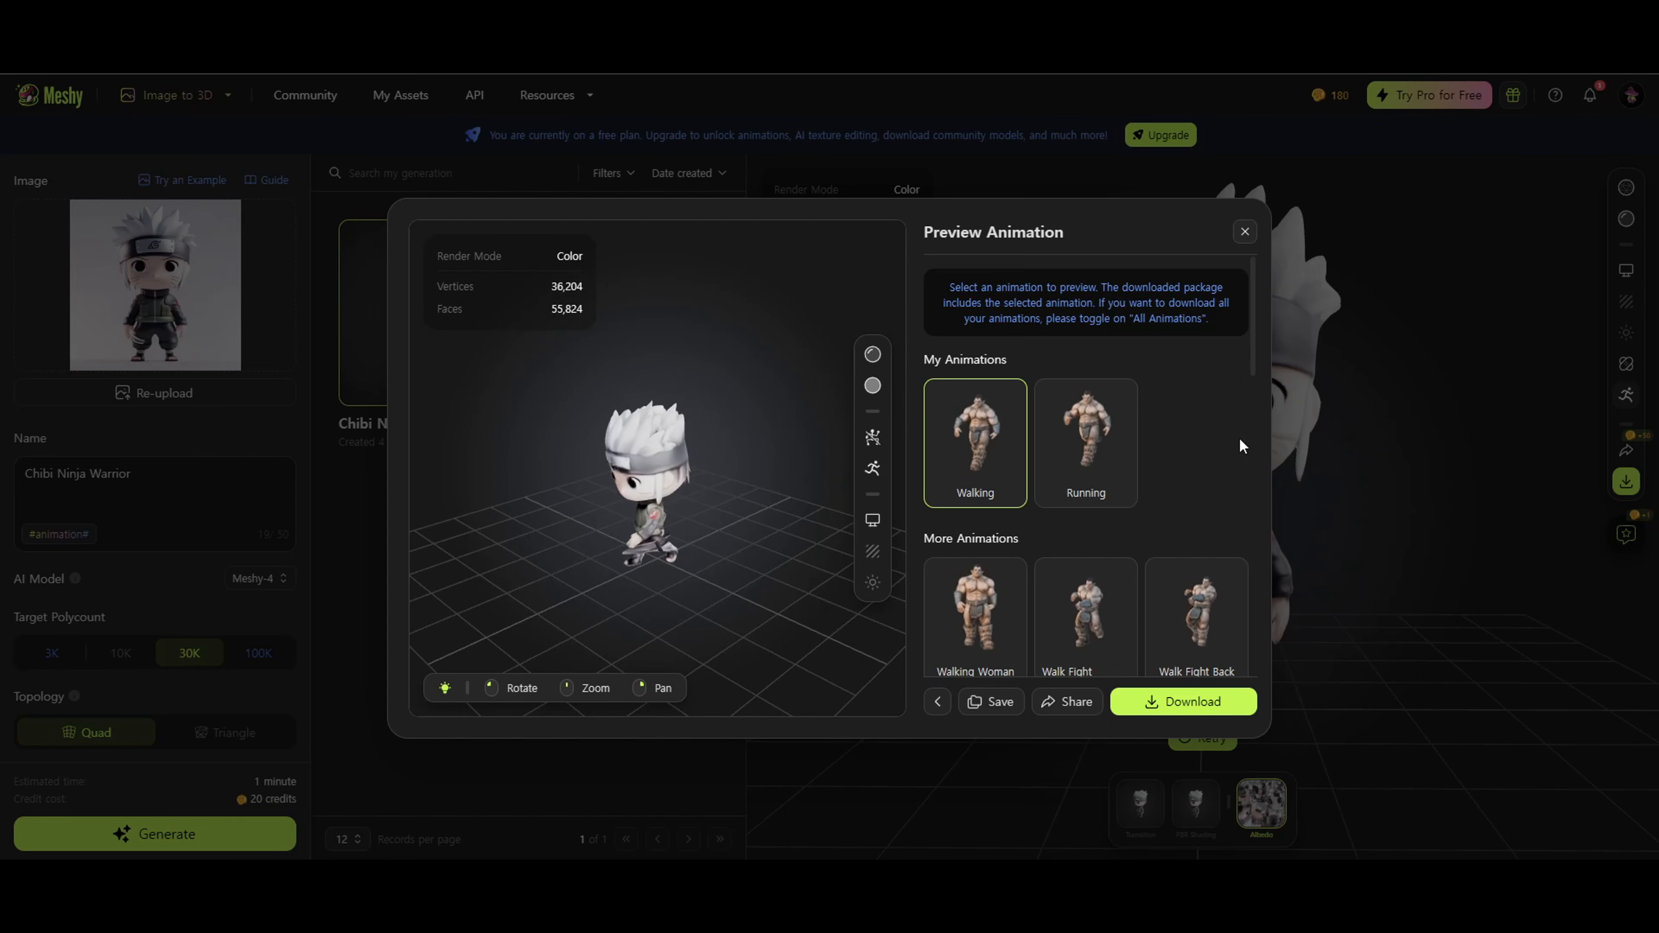
Examine the rigged ninja's Walking animation up close and from different angles
scroll(672, 534, "up", 5)
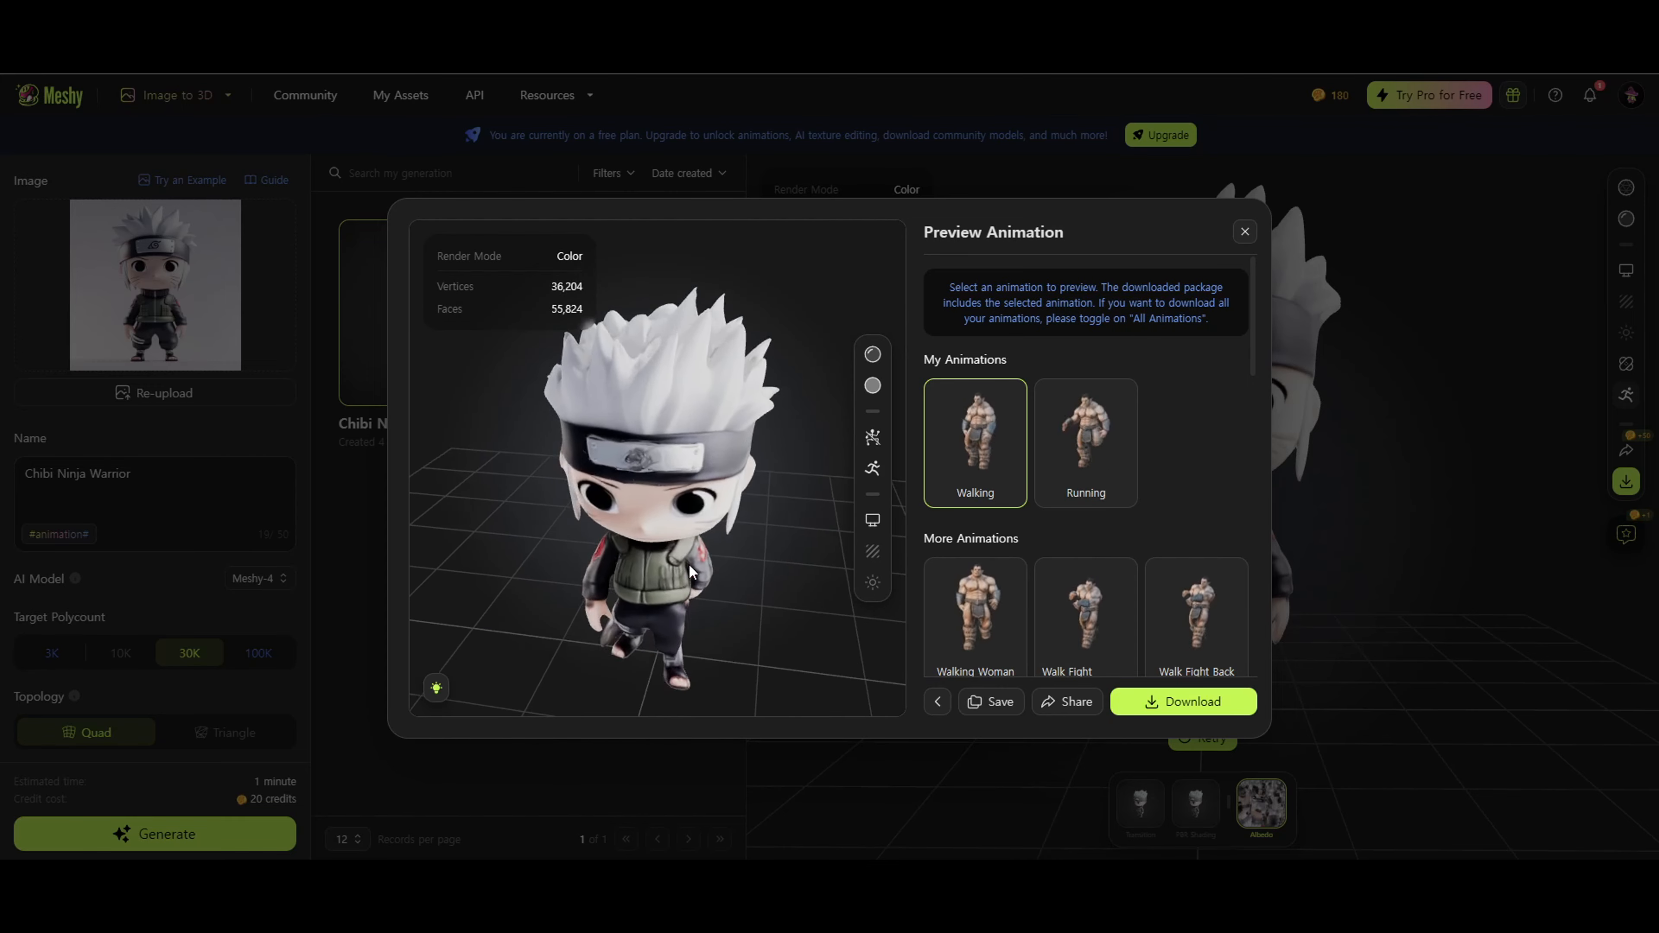
scroll(688, 563, "up", 3)
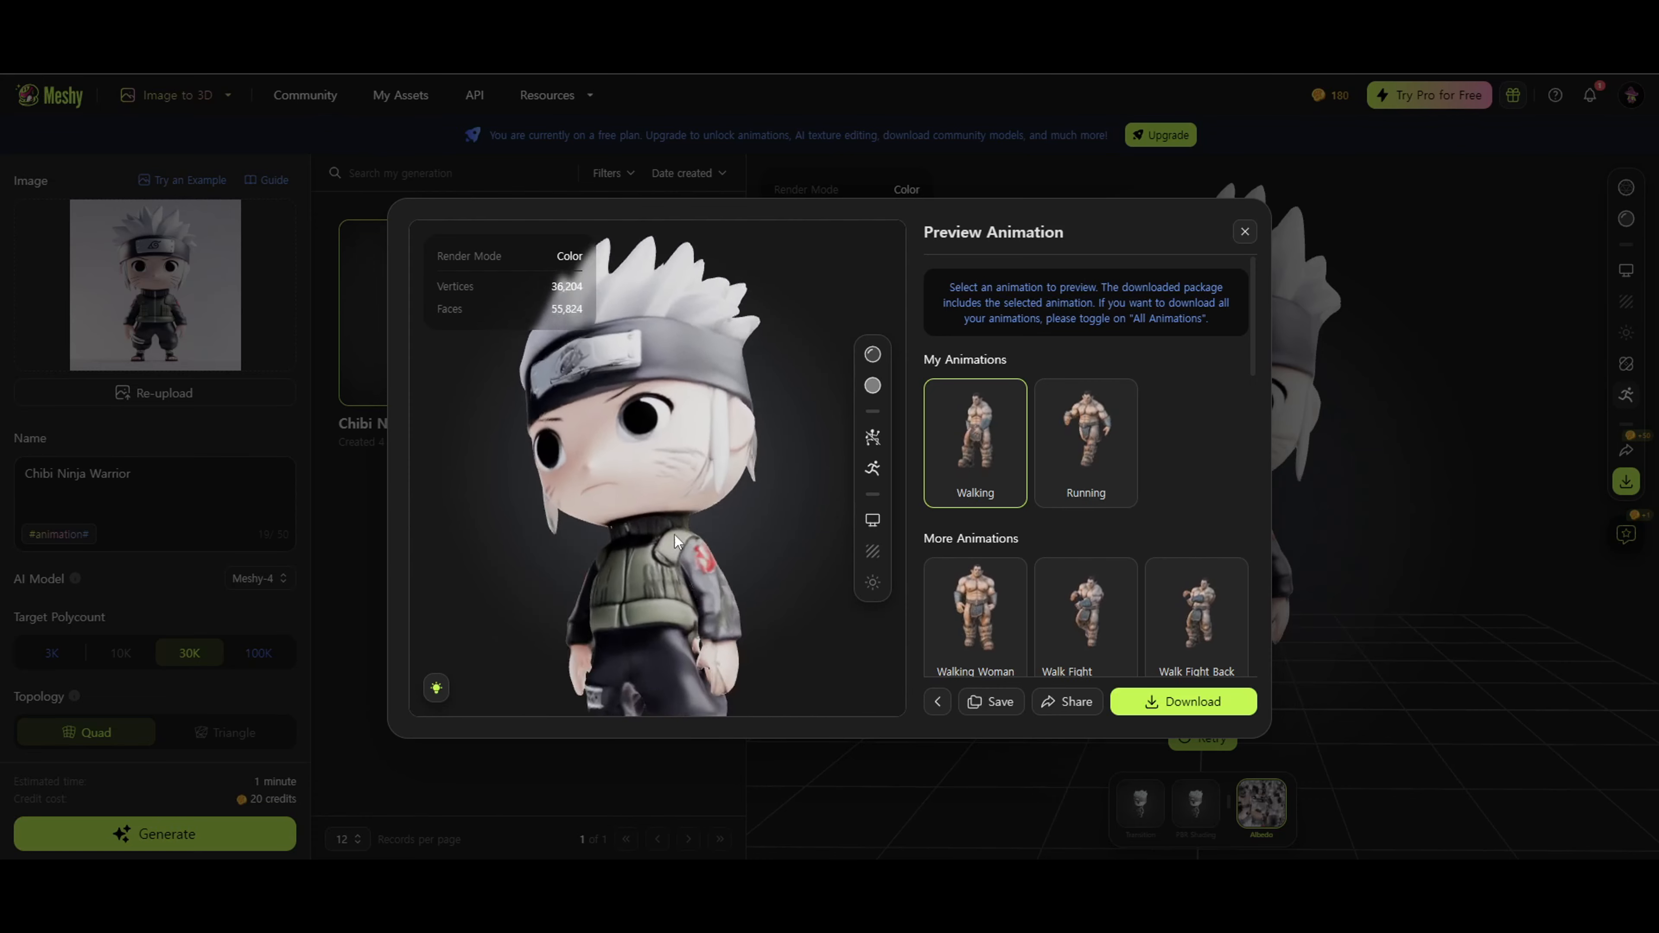
scroll(677, 578, "down", 4)
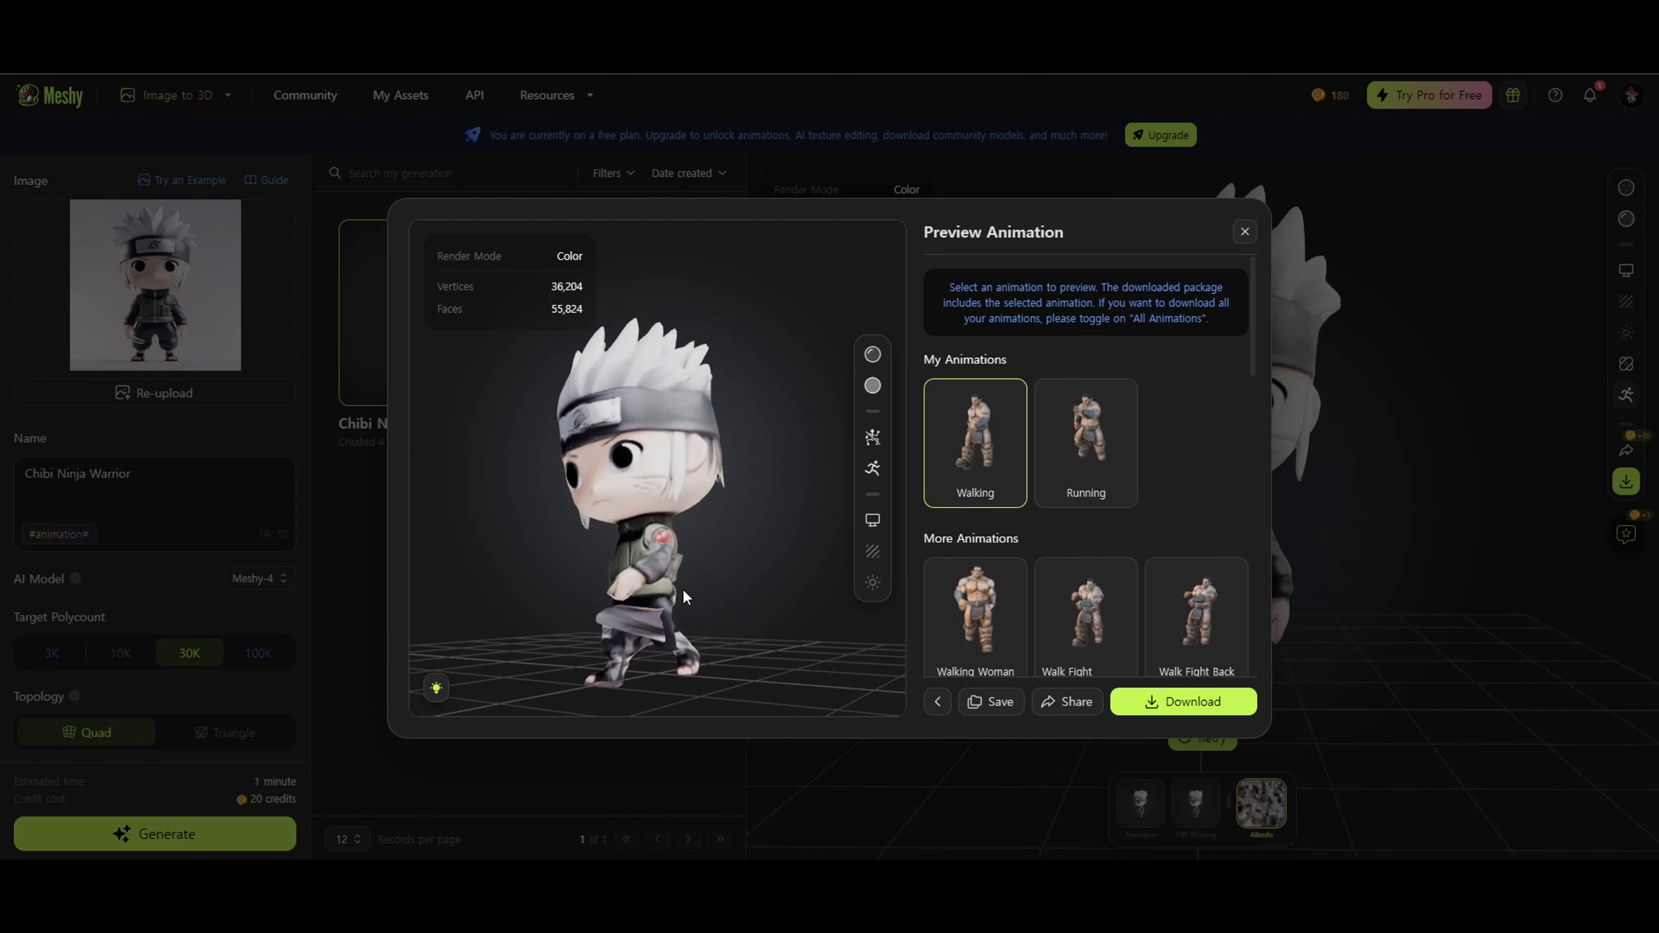
scroll(683, 590, "down", 2)
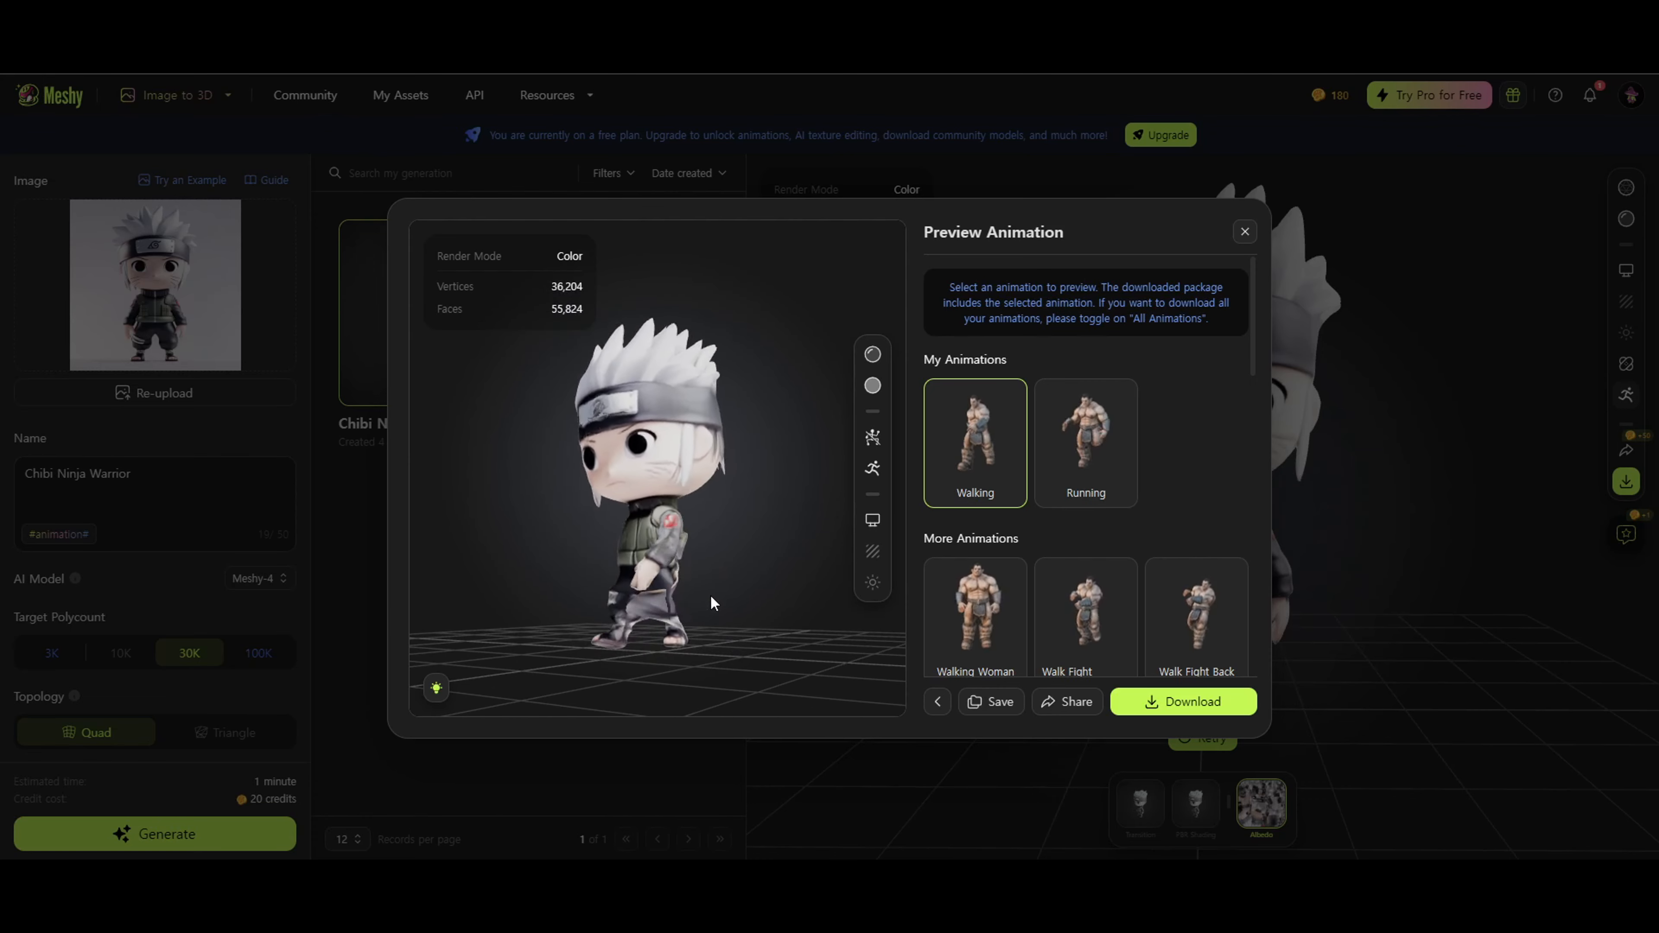
scroll(739, 603, "up", 2)
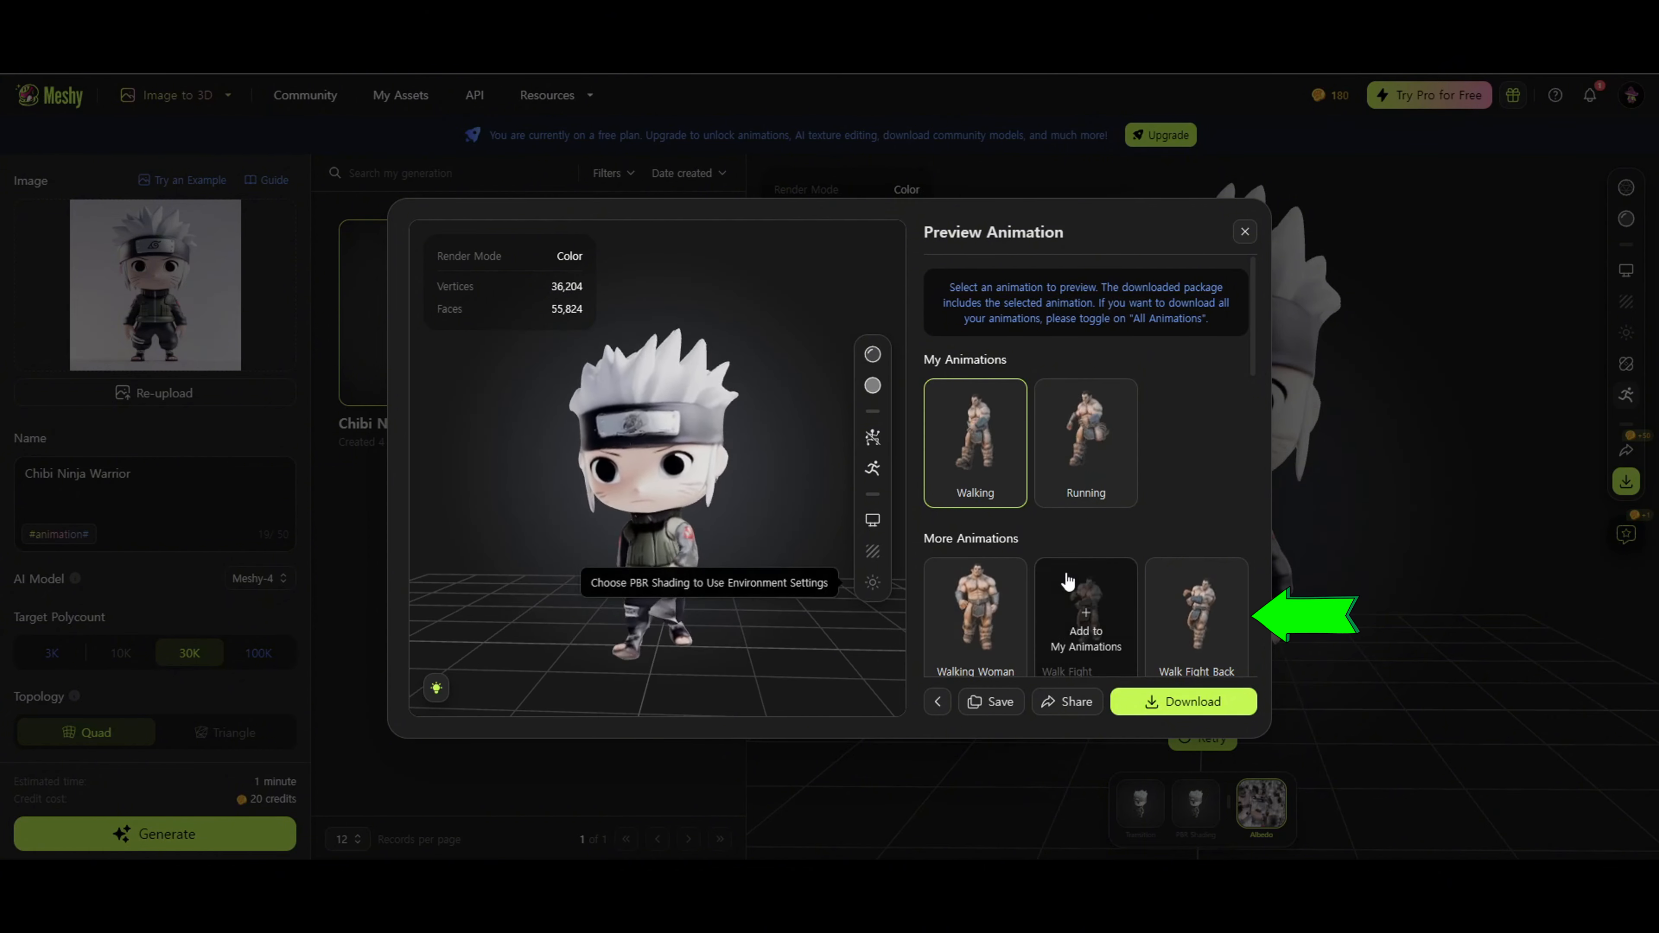
Add the Walking Woman animation to My Animations and browse the other available animations
left_click(1000, 611)
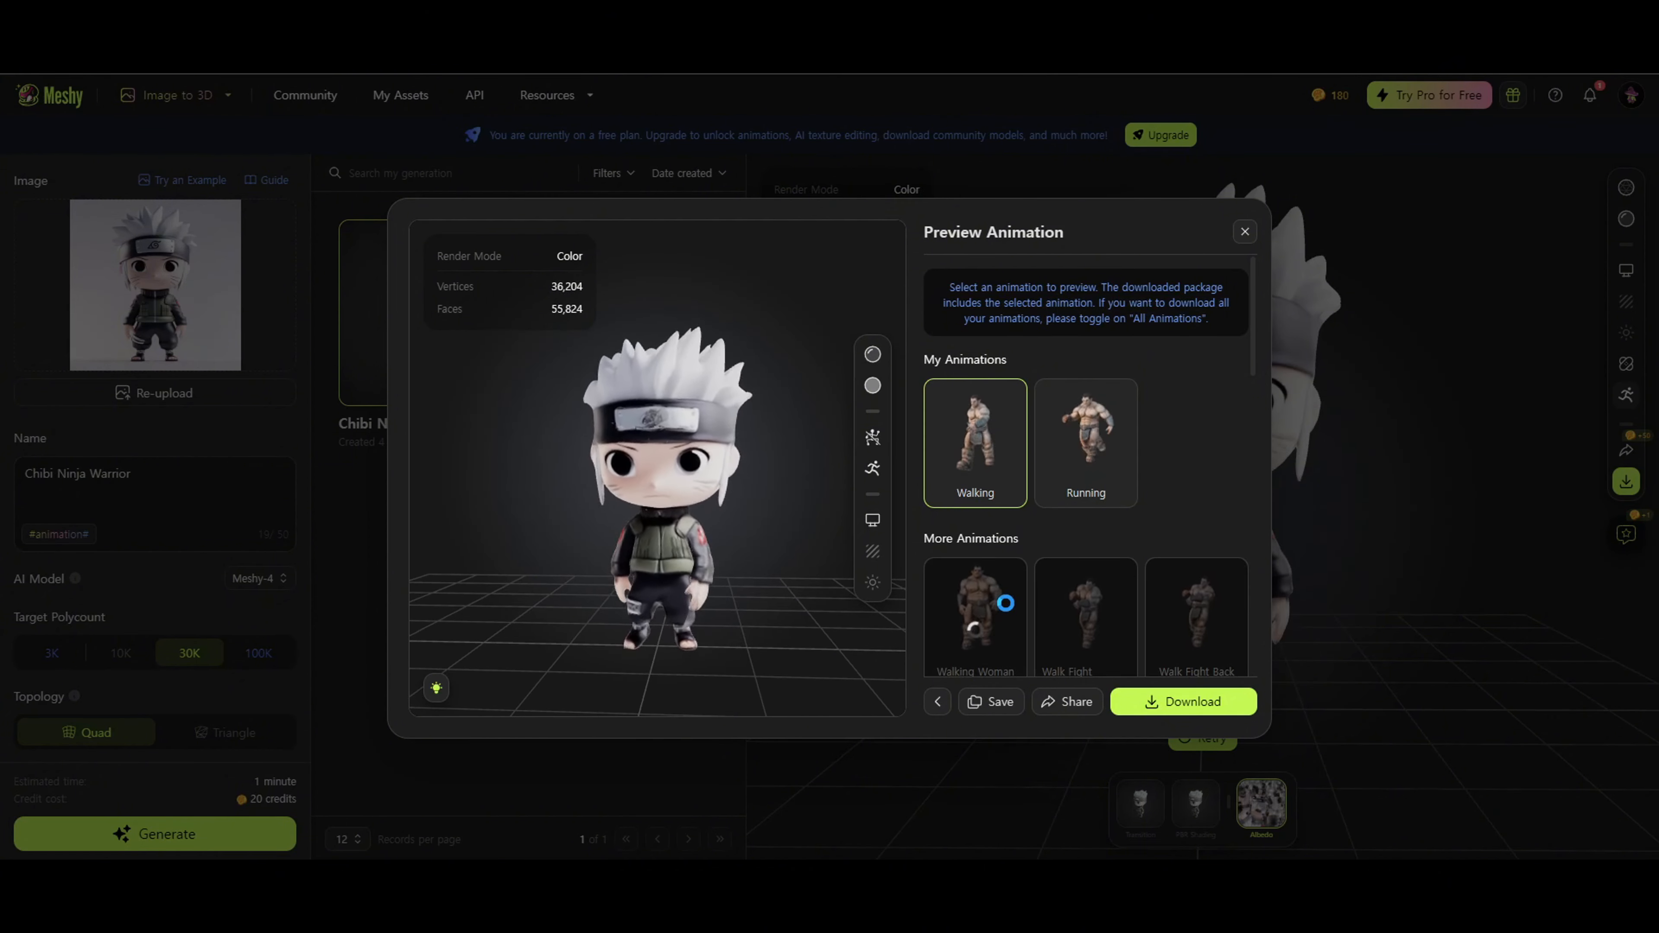
scroll(1185, 519, "down", 5)
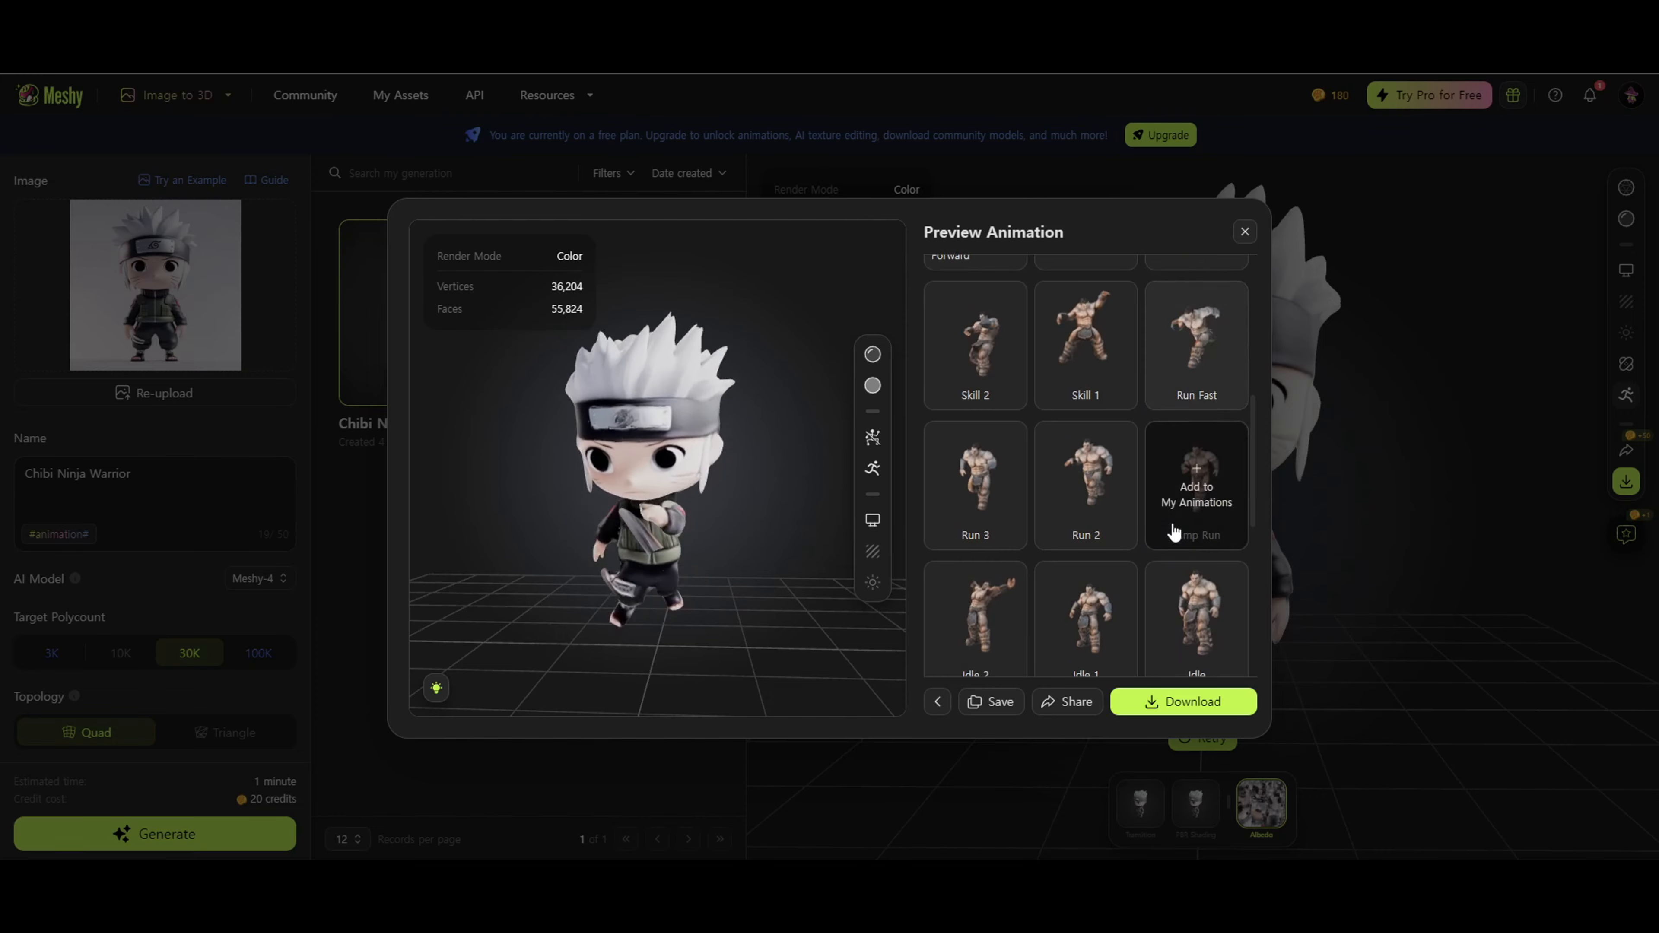
scroll(1174, 532, "down", 8)
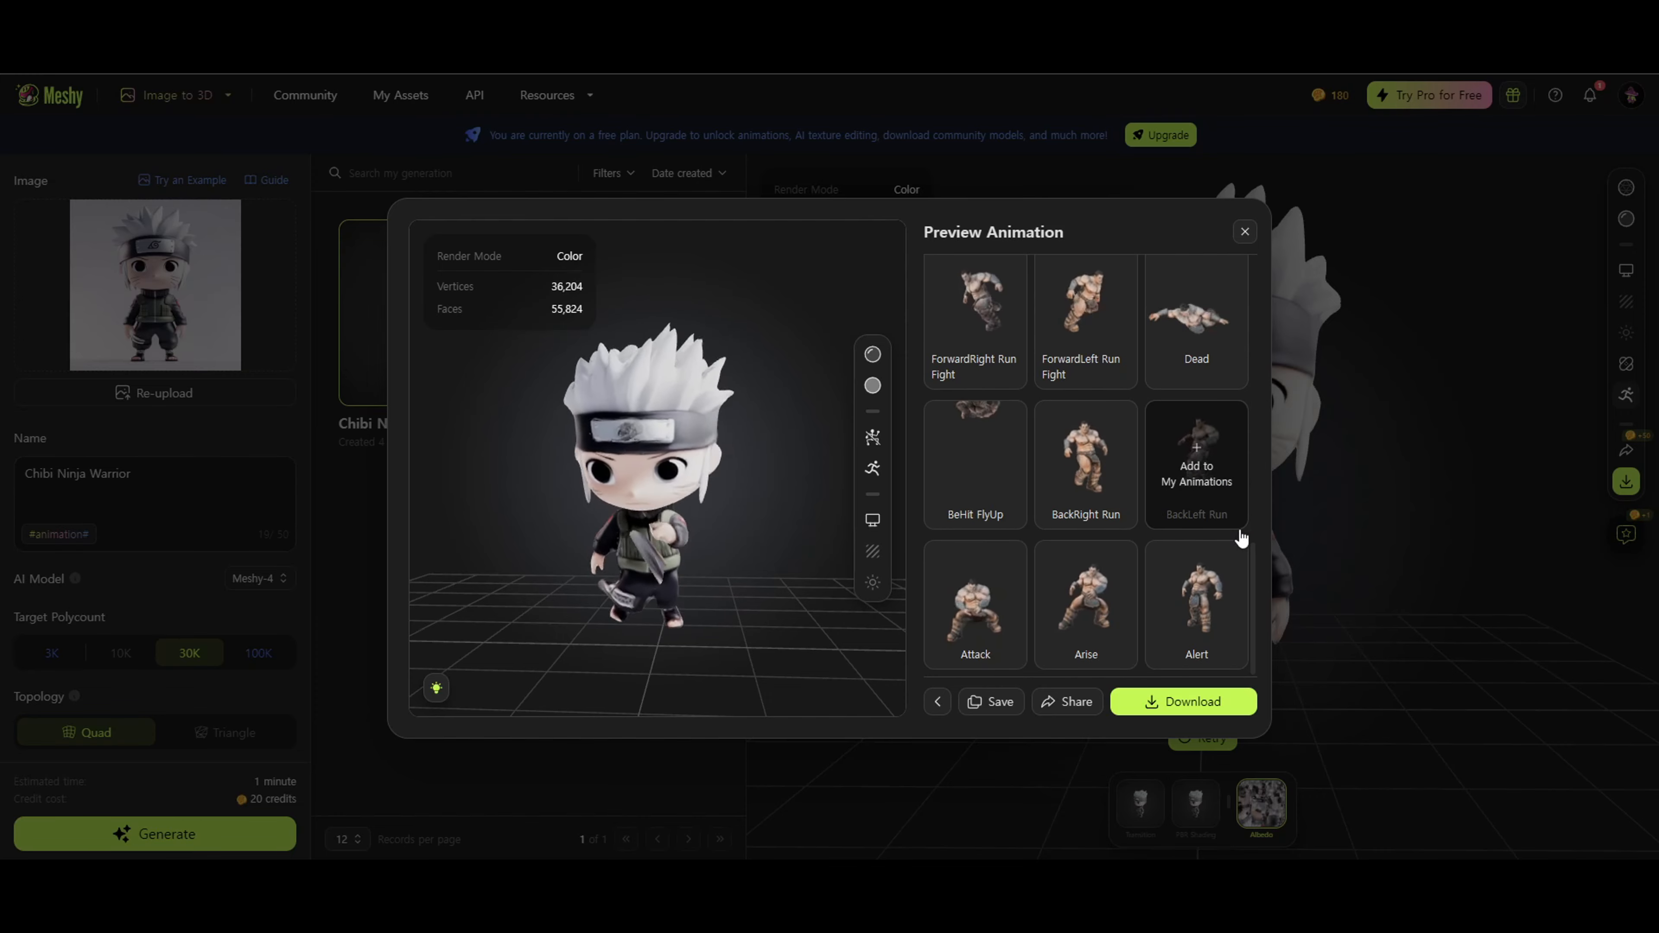
scroll(1241, 538, "up", 15)
scroll(1187, 527, "down", 3)
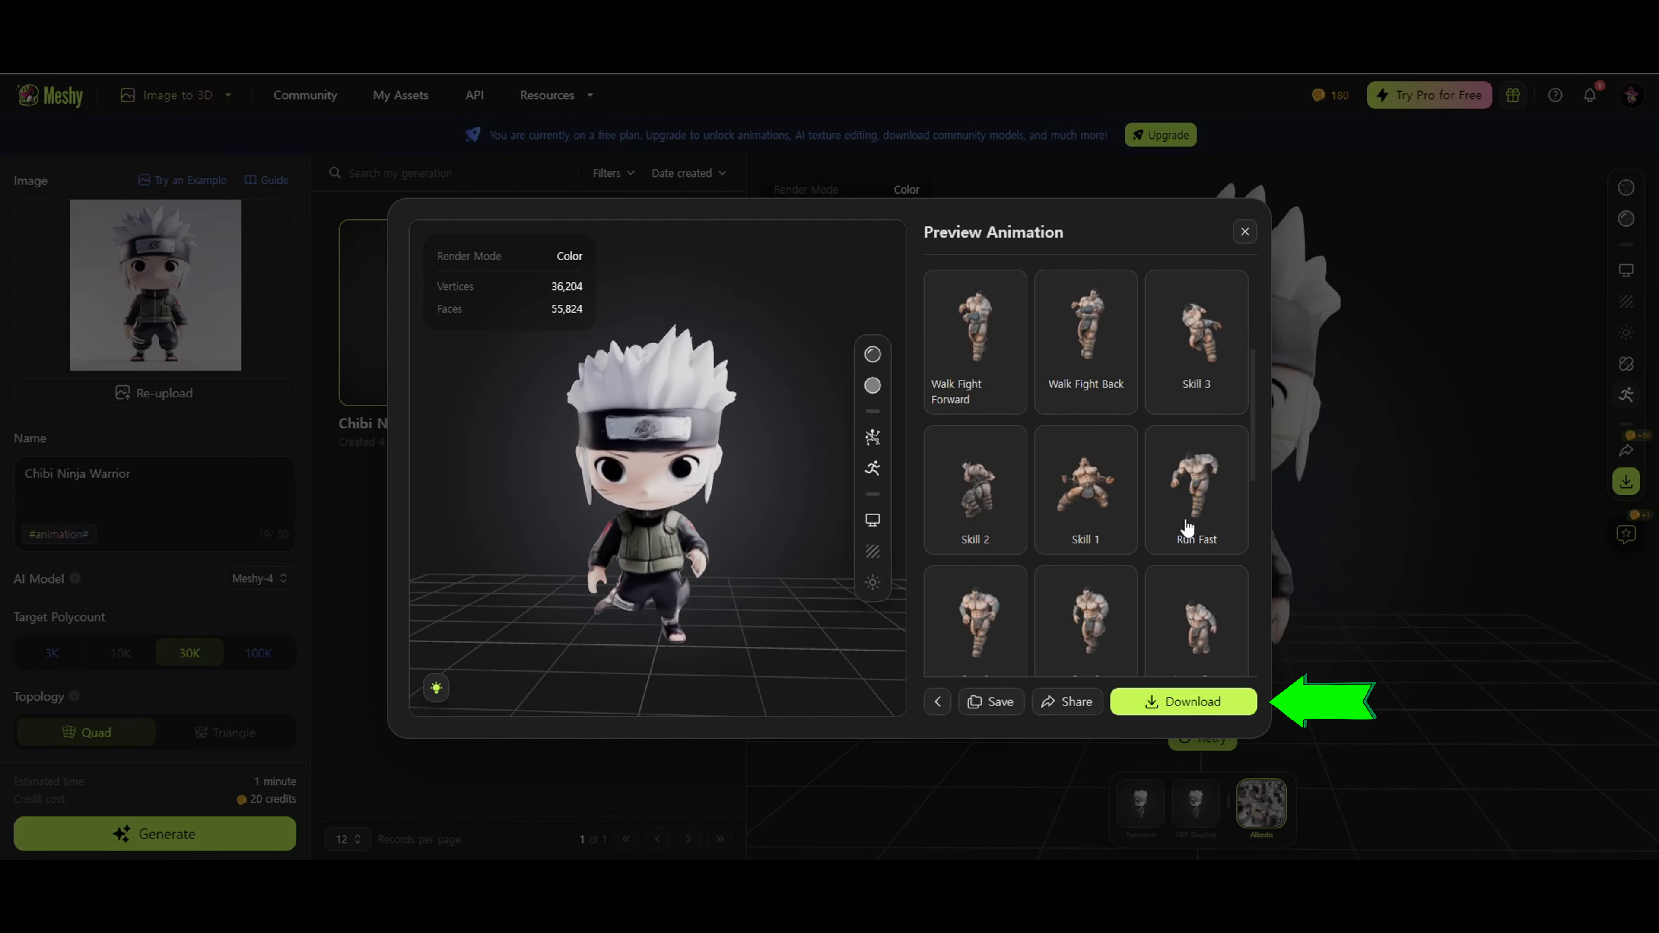
scroll(1187, 526, "down", 6)
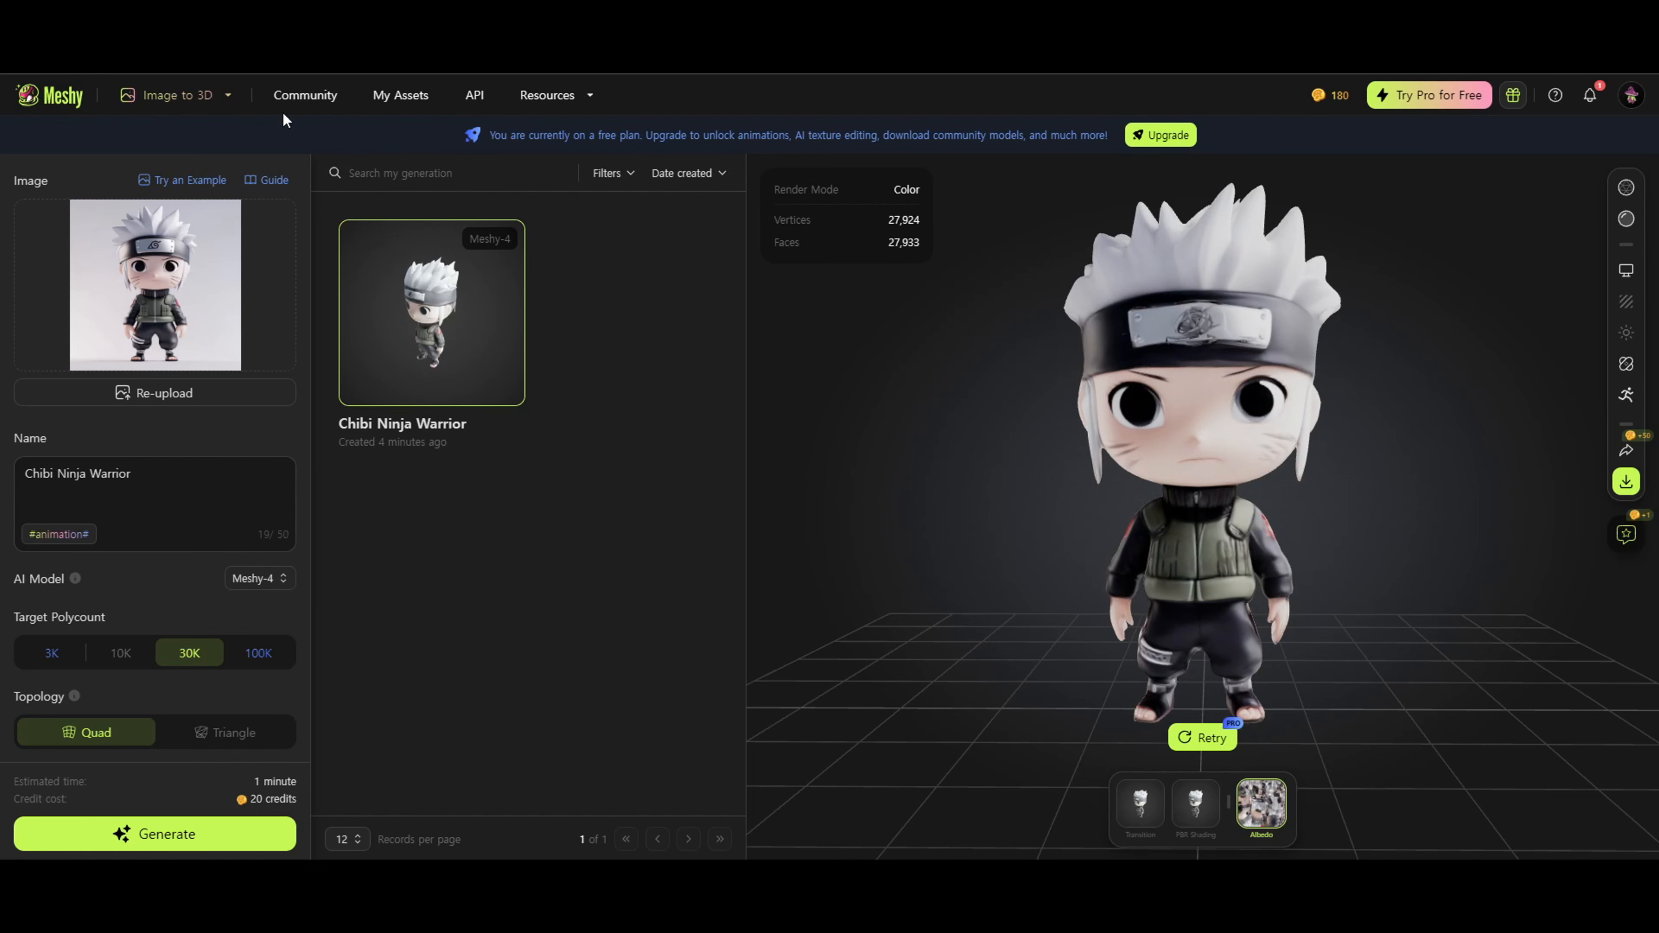
Generate Text to 3D models from the prompt "A red-skinned demon warrior with black horns on his head, wearing plate armor."
left_click(209, 98)
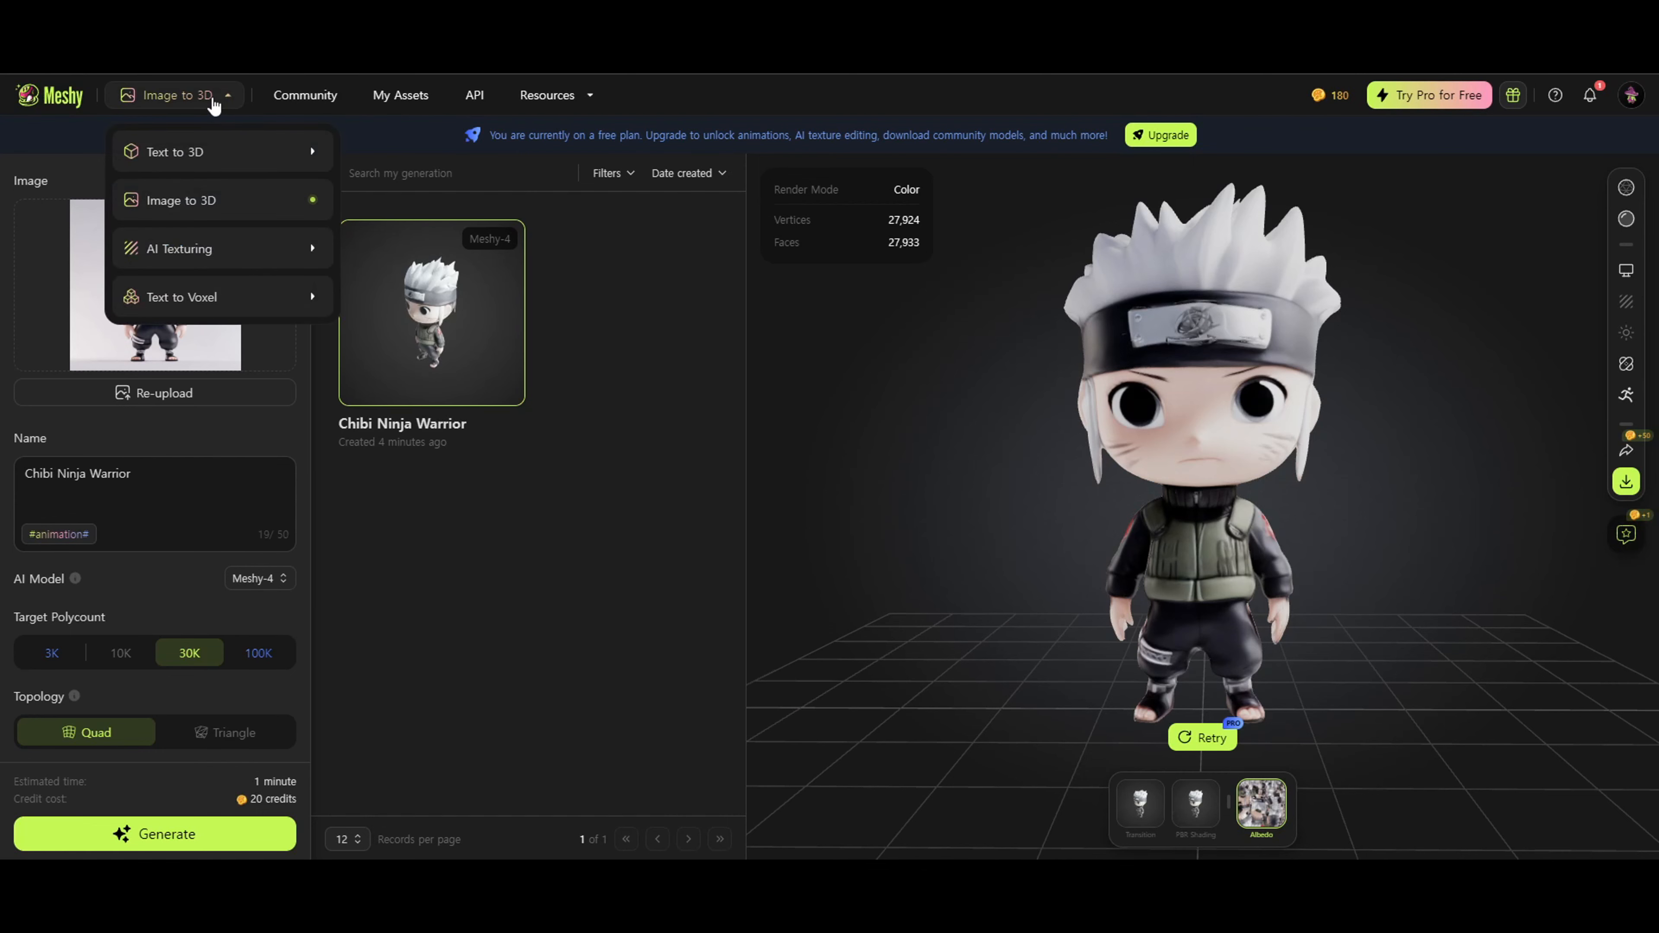
left_click(239, 162)
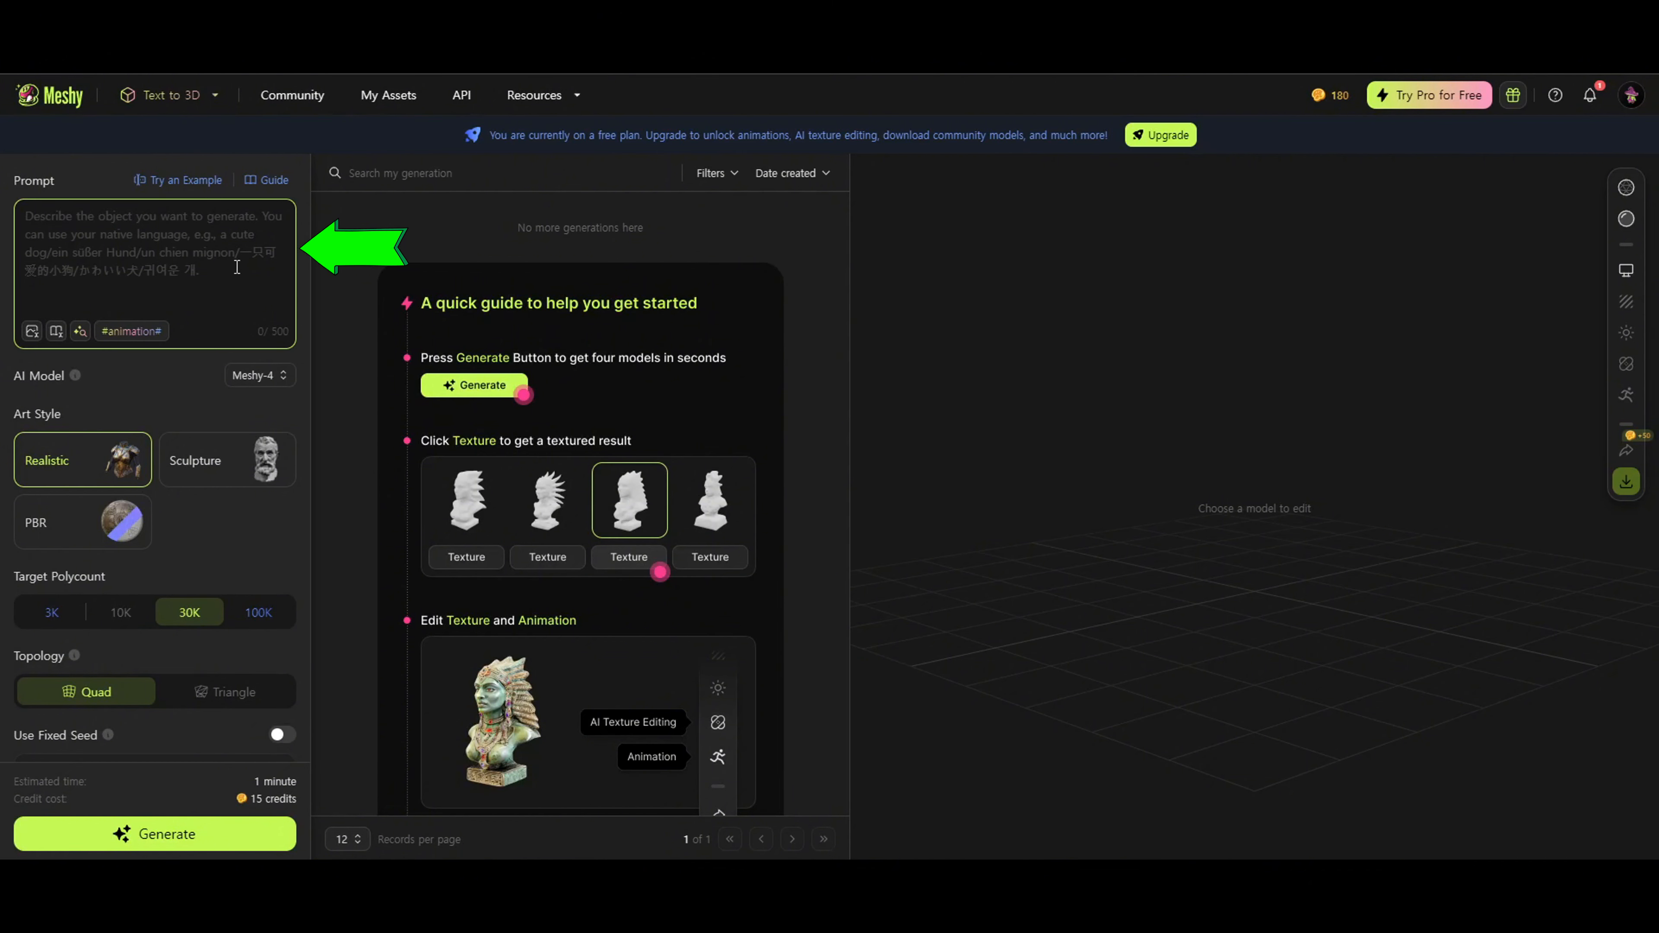
type("A red-skinned demon warrior with black horns on his head, wearing plate armor.")
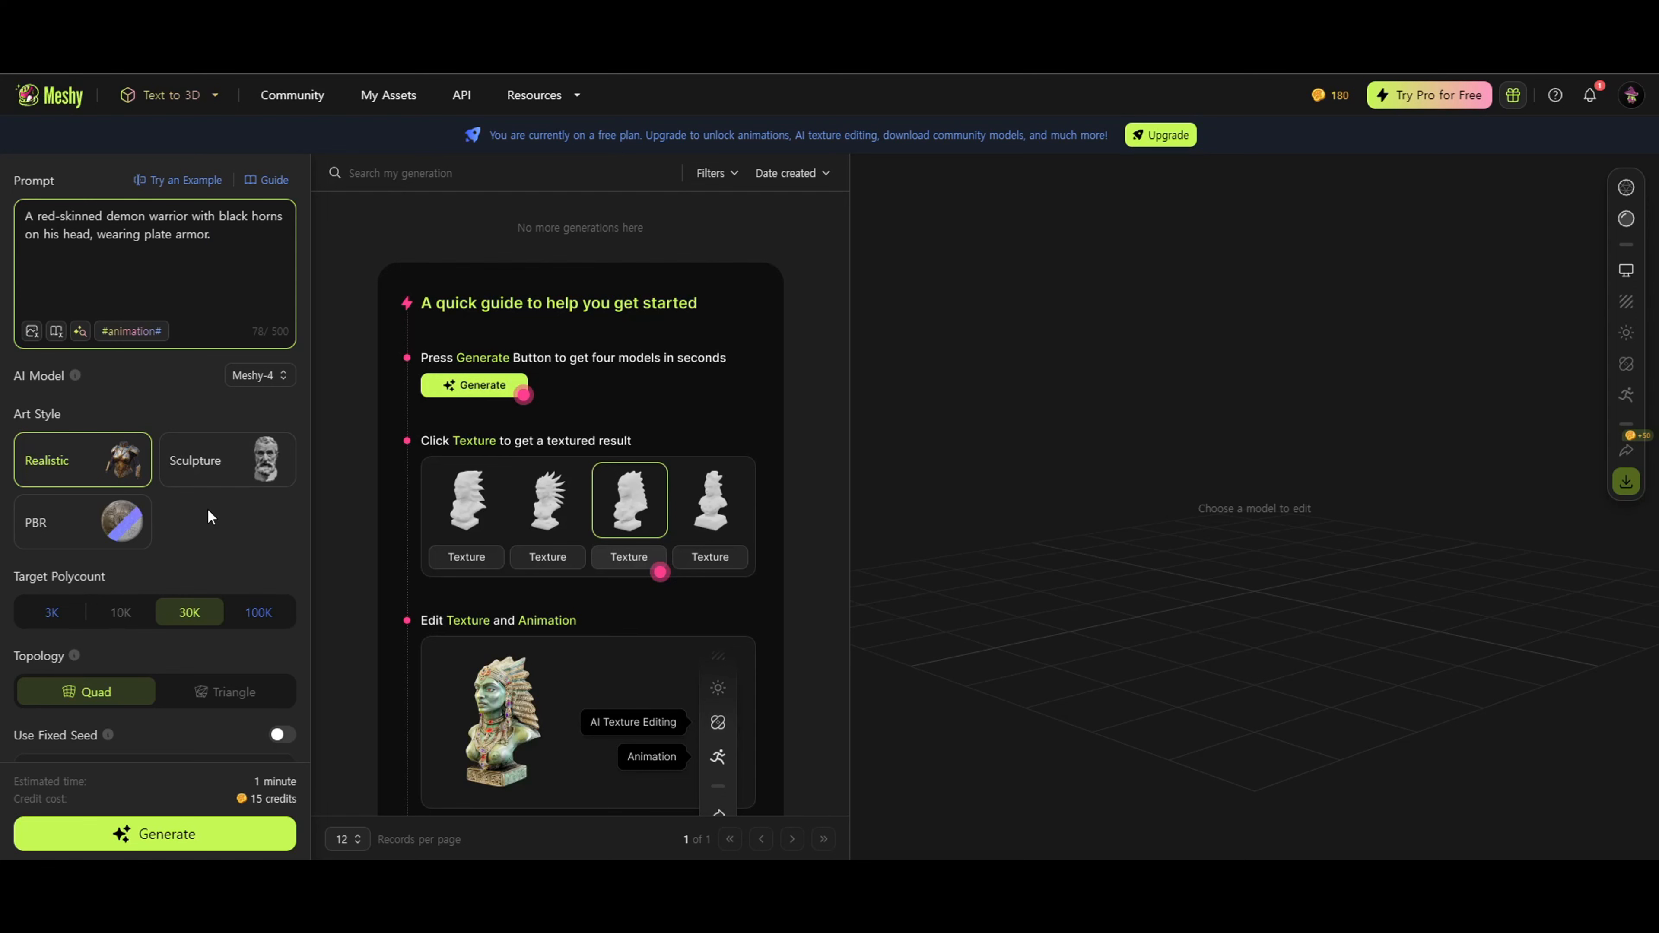
left_click(247, 833)
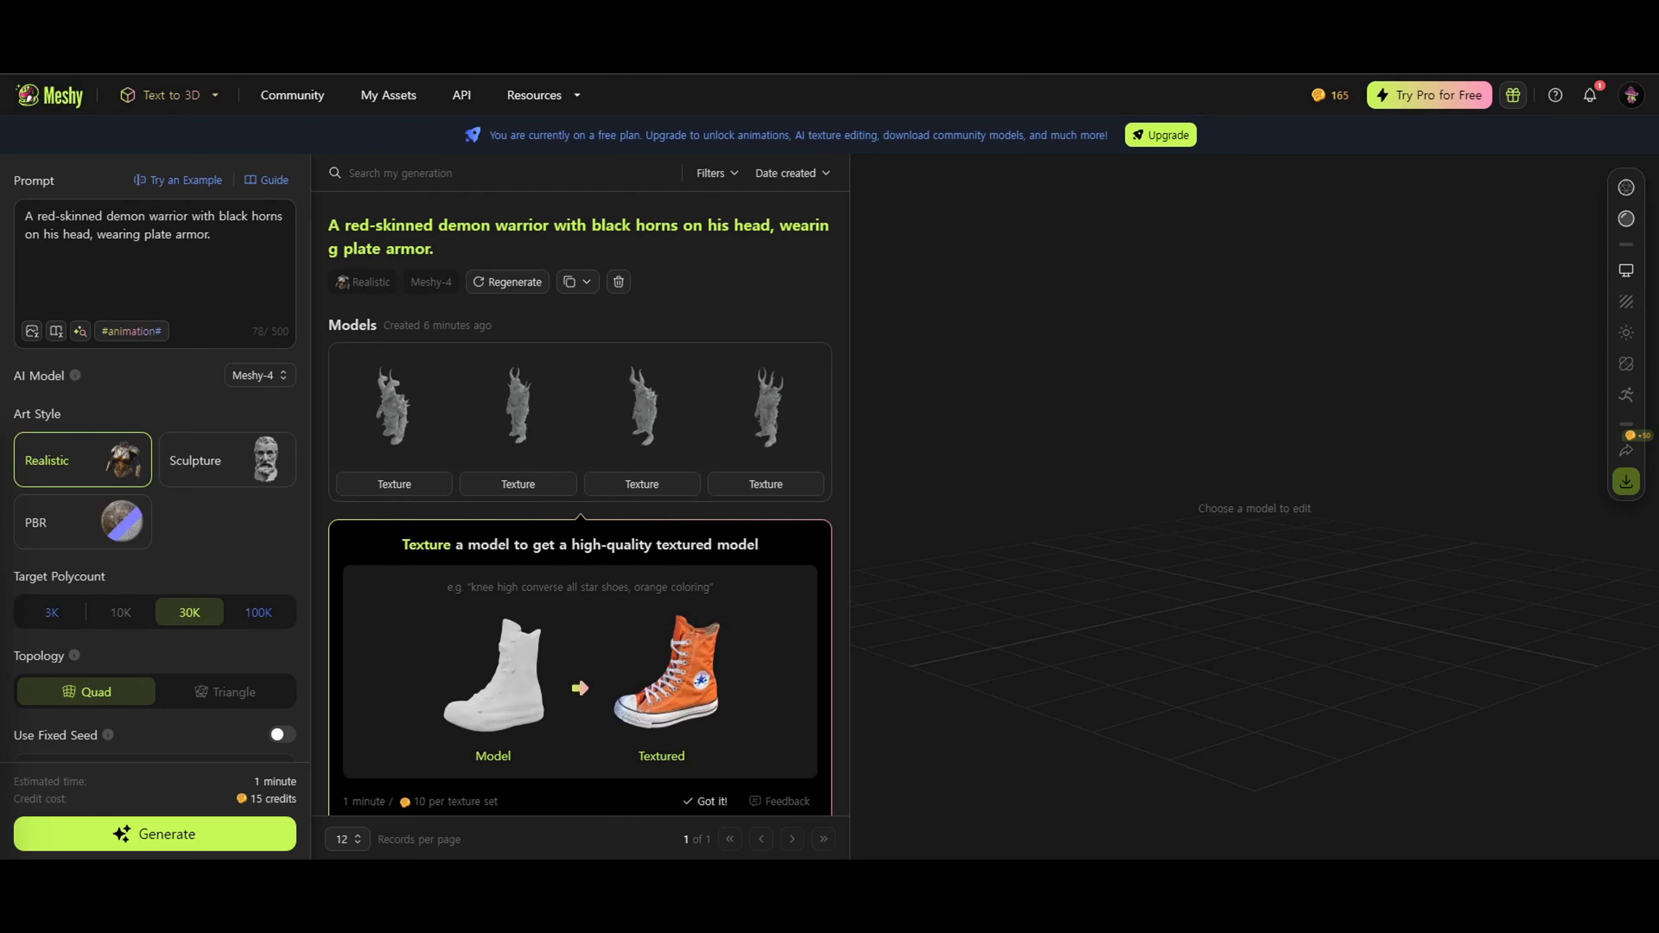
Preview the first three generated demon warrior models and inspect each one from different angles
left_click(394, 425)
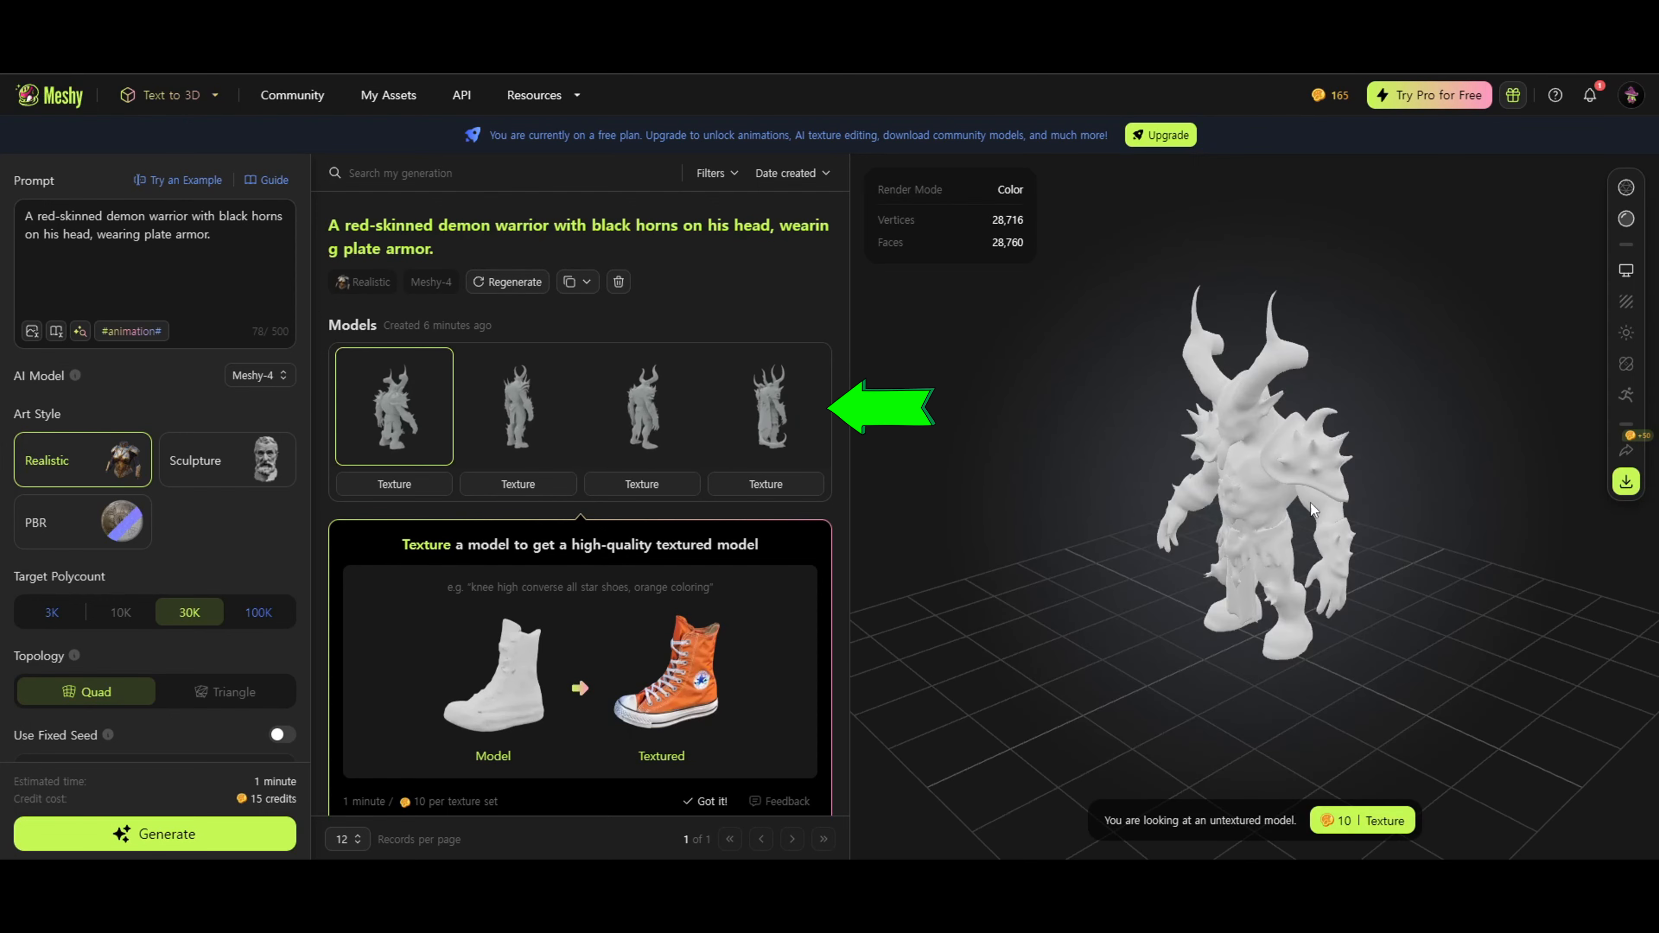
left_click_drag(1249, 552, 1430, 547)
left_click(518, 406)
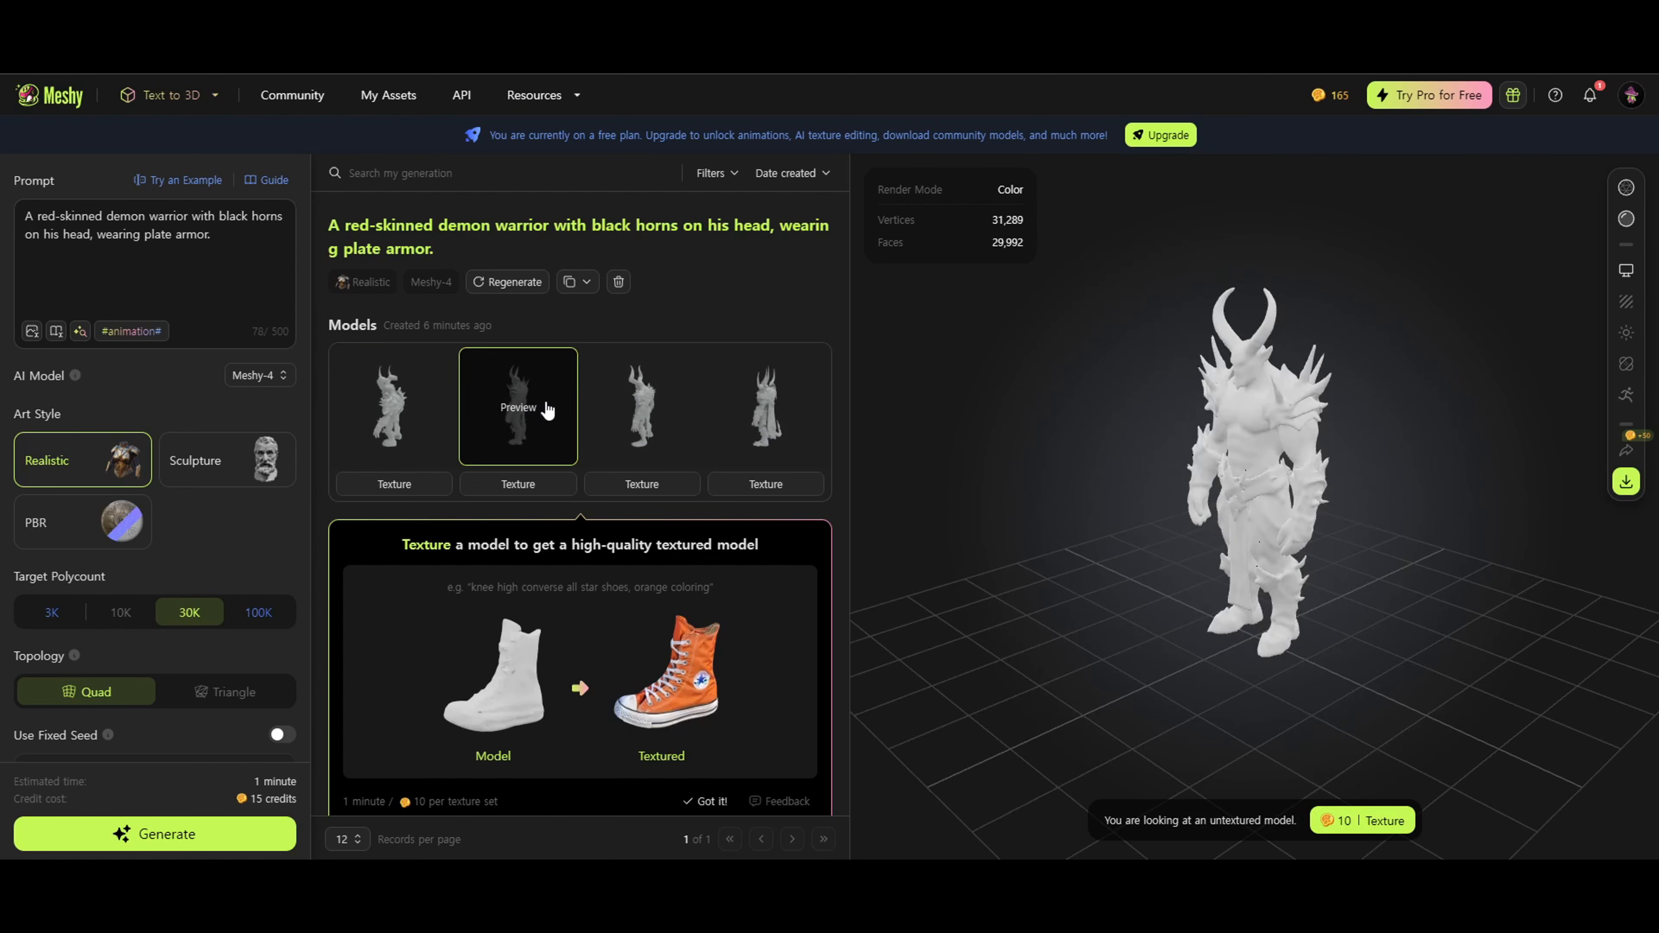
left_click_drag(1258, 542, 1325, 549)
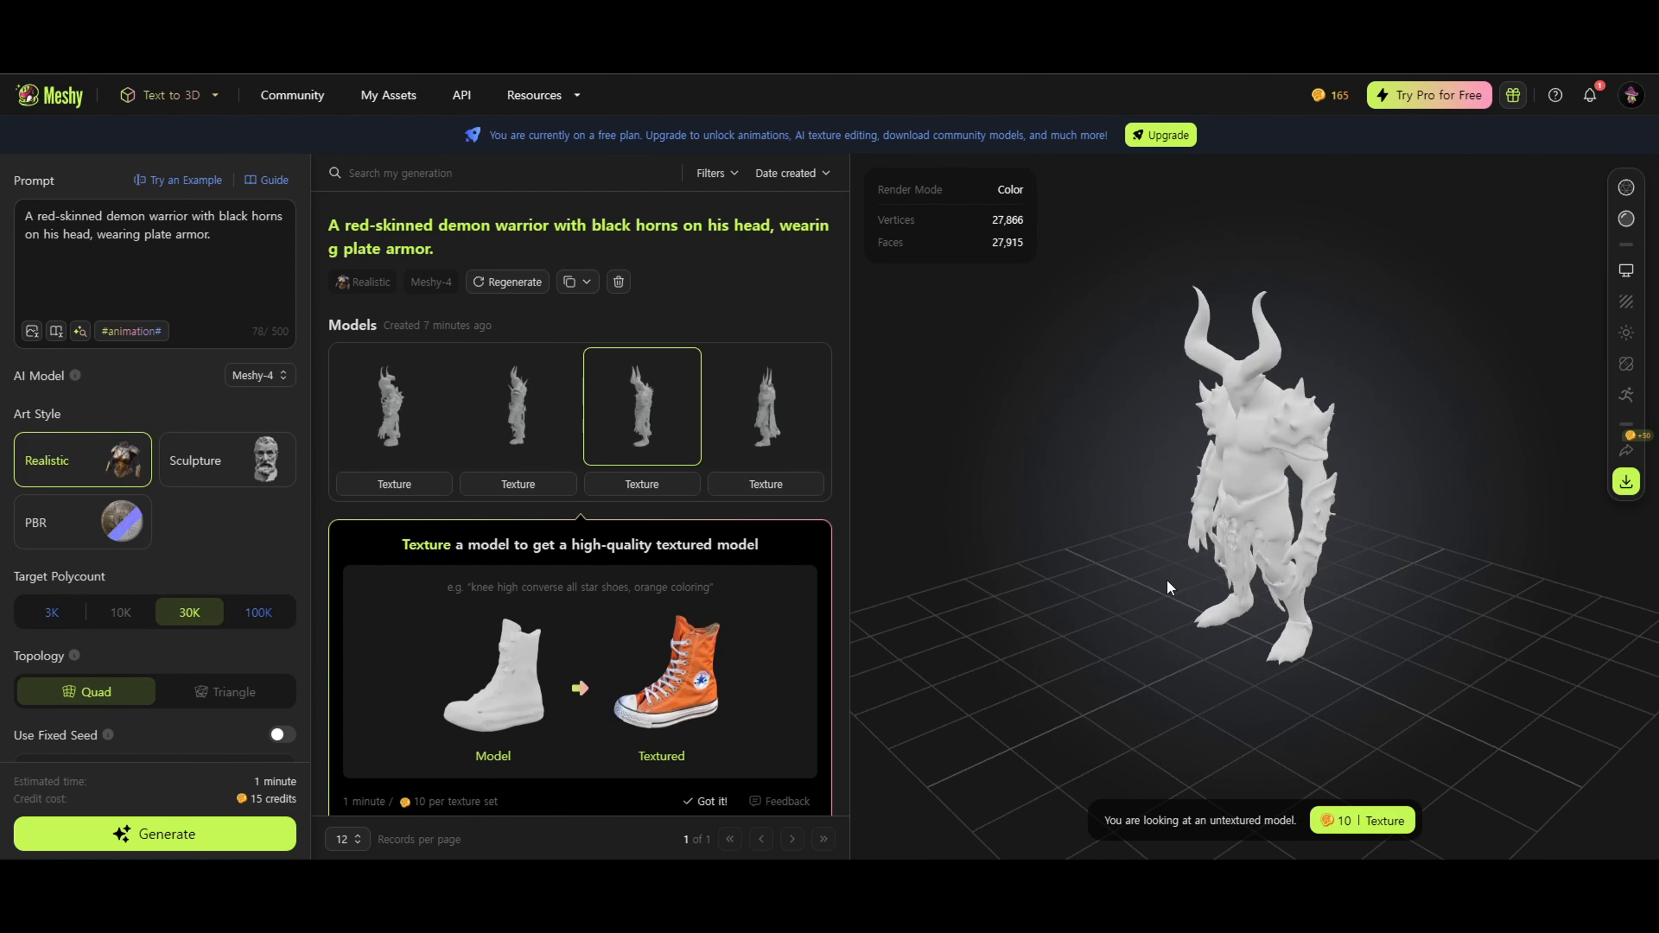
left_click_drag(1166, 578, 1340, 569)
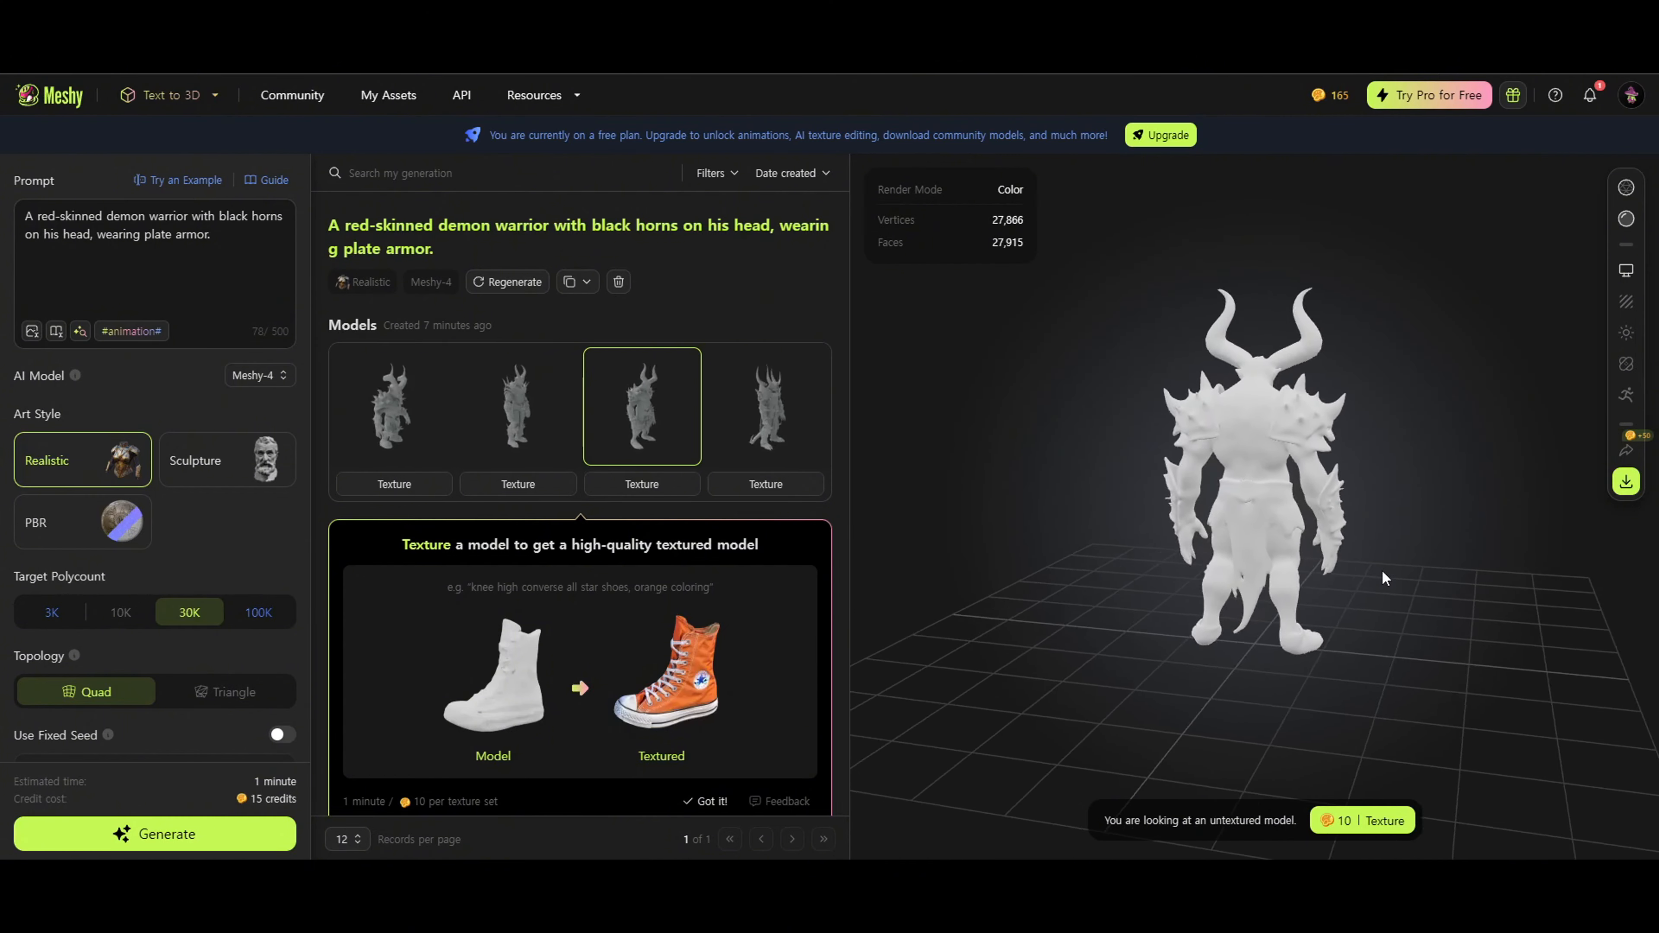
mouse_move(1381, 569)
left_mouse_down()
mouse_move(1165, 547)
mouse_move(1203, 580)
mouse_move(1388, 574)
mouse_move(1170, 587)
mouse_move(1393, 580)
left_mouse_up()
Choose the second demon warrior model, check it from different angles and generate a texture for it
left_click(533, 415)
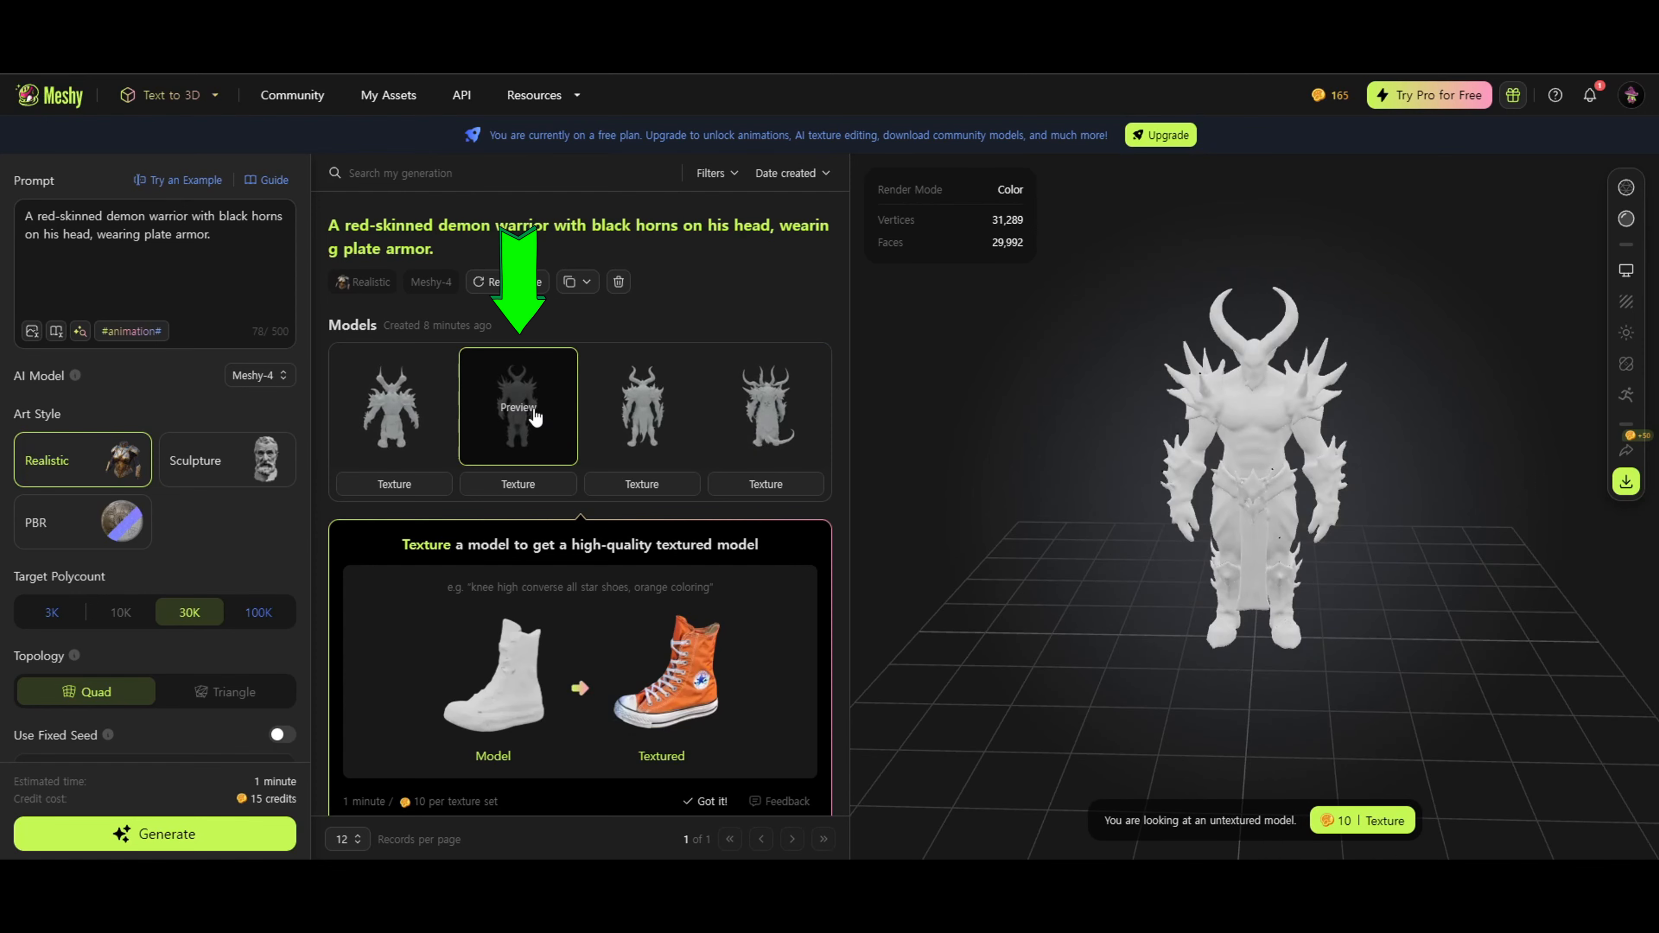
left_click_drag(1202, 602, 1313, 598)
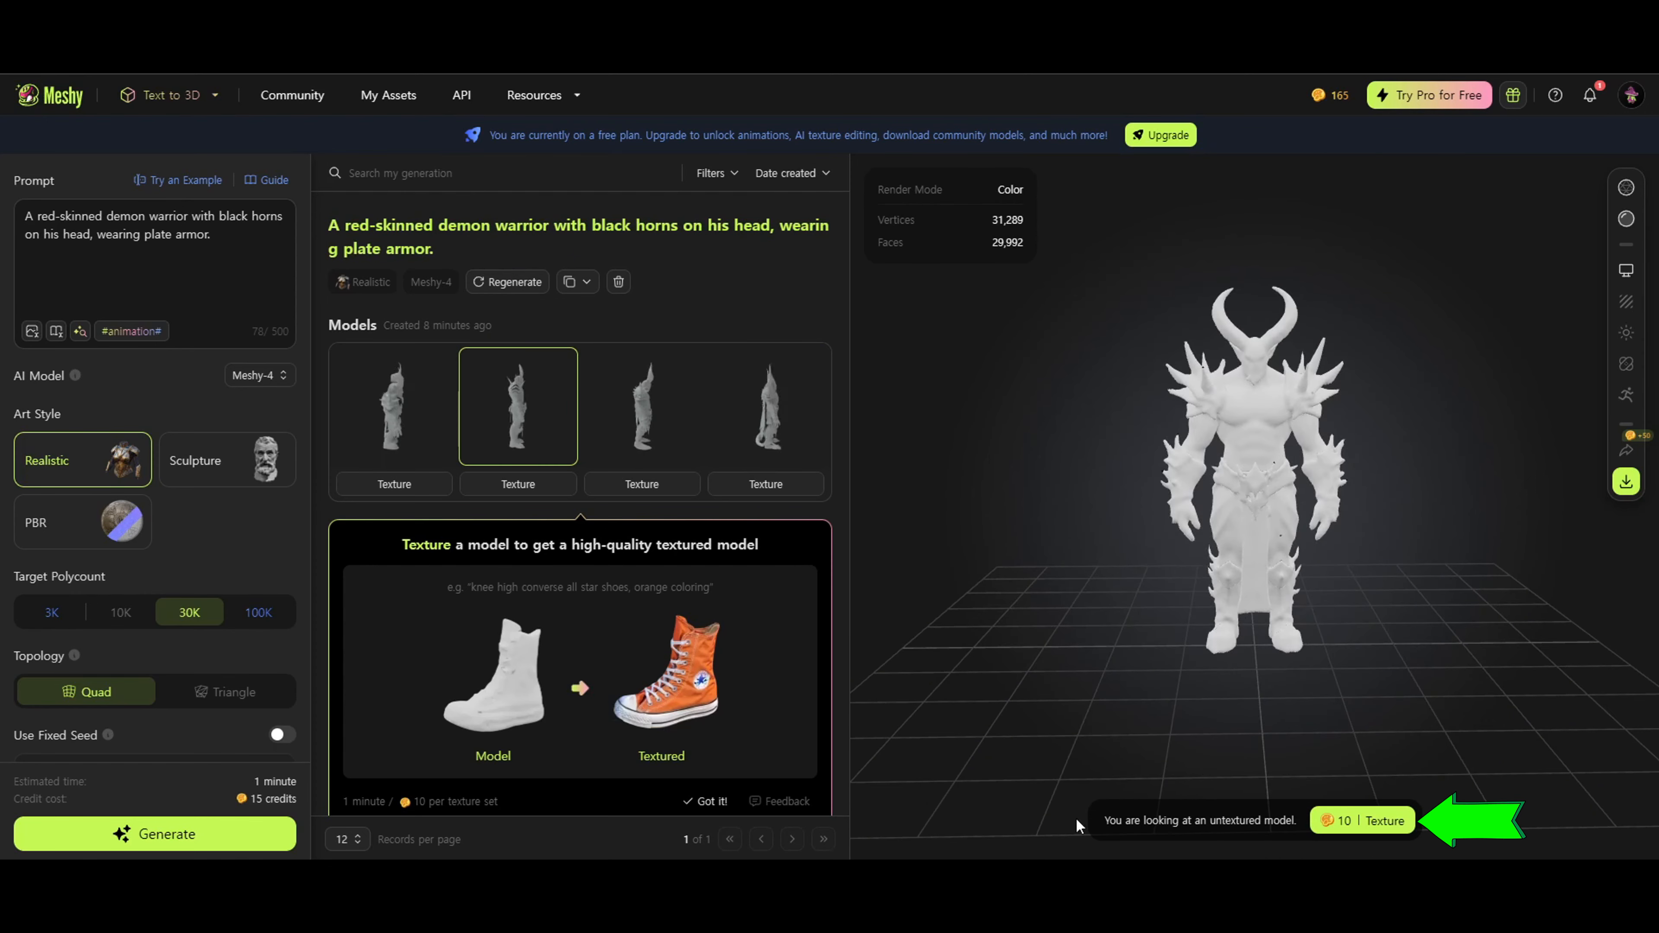
left_click(1375, 825)
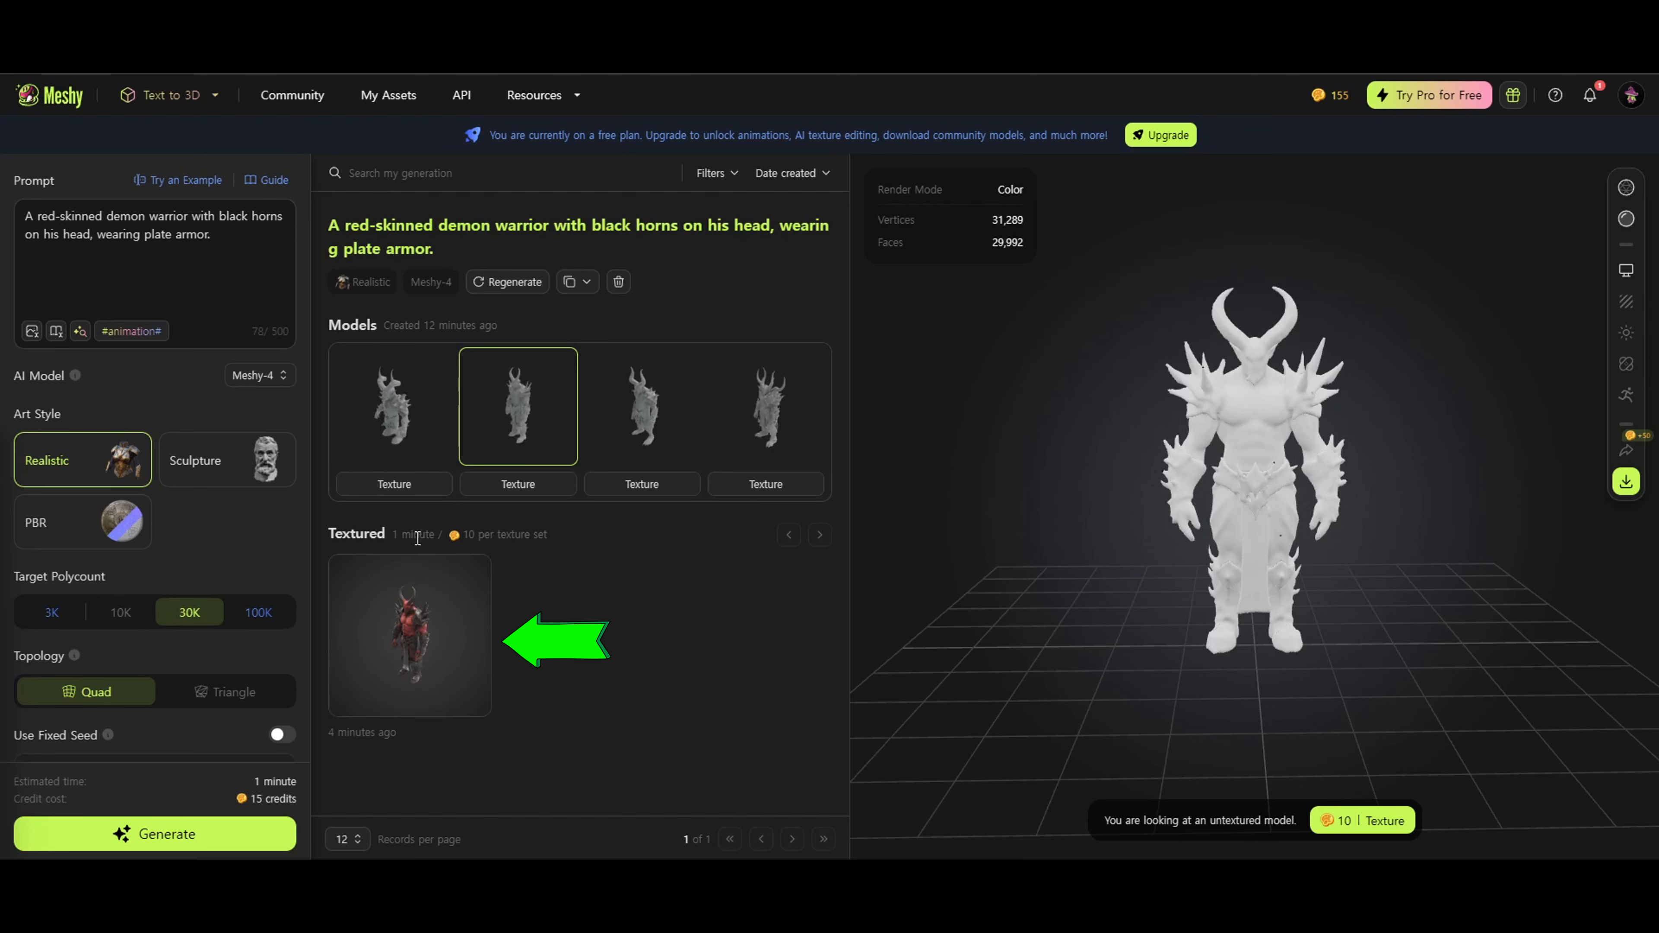
Open the textured demon warrior and examine its head, armor, front, back and sides up close
left_click(472, 658)
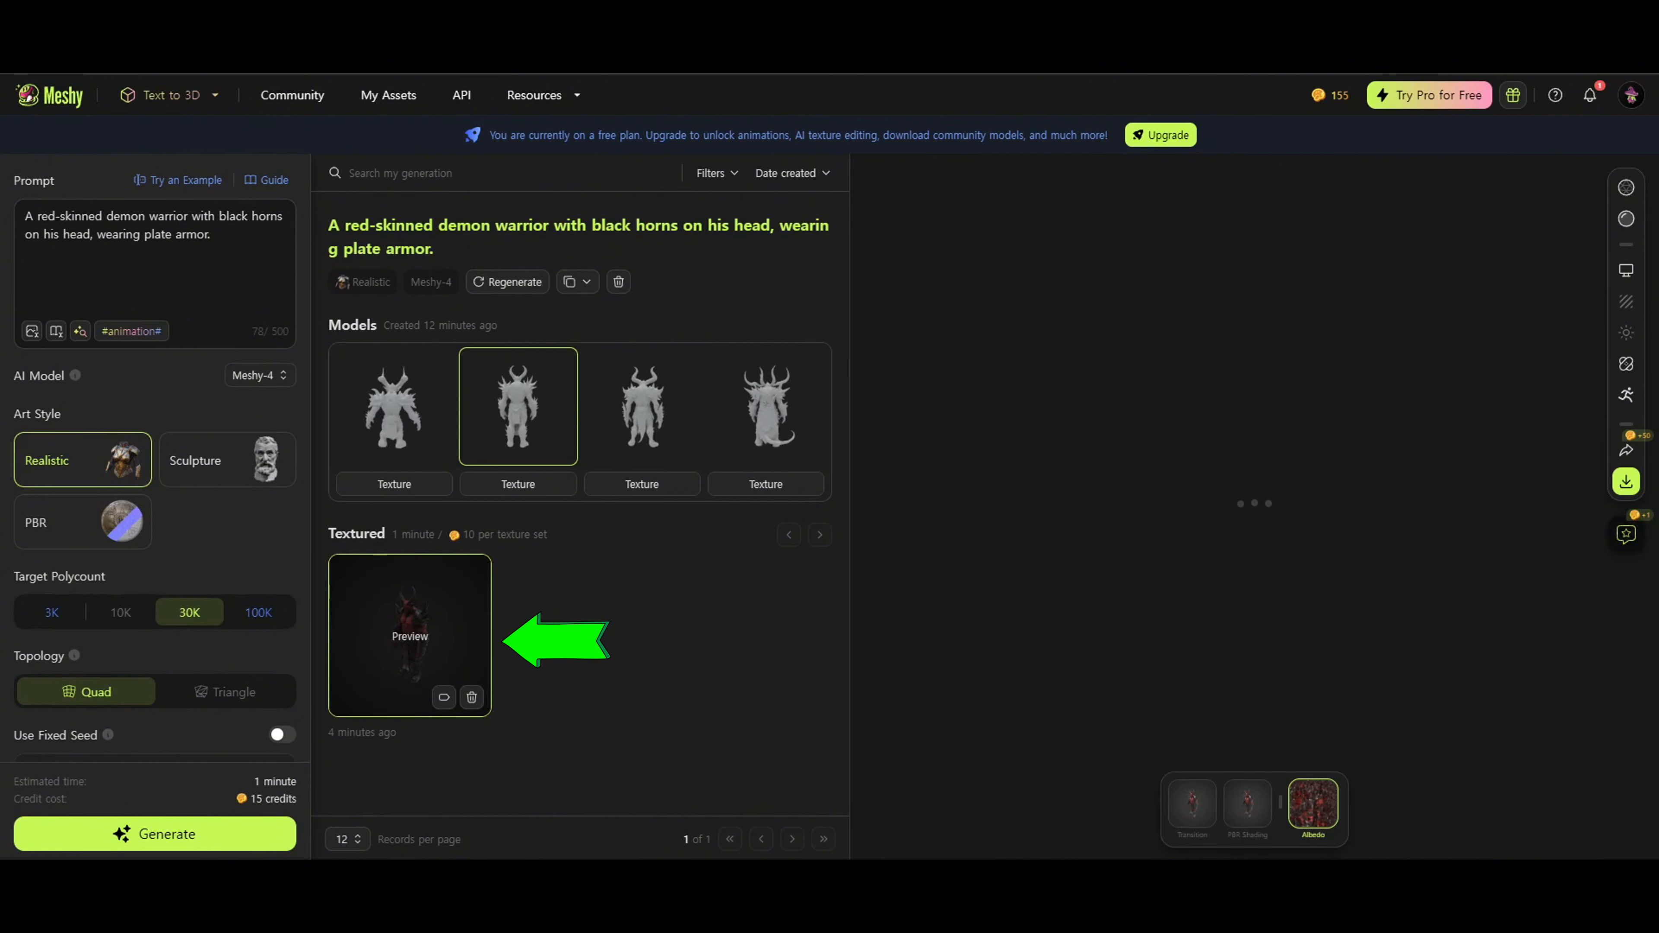
scroll(1314, 615, "up", 5)
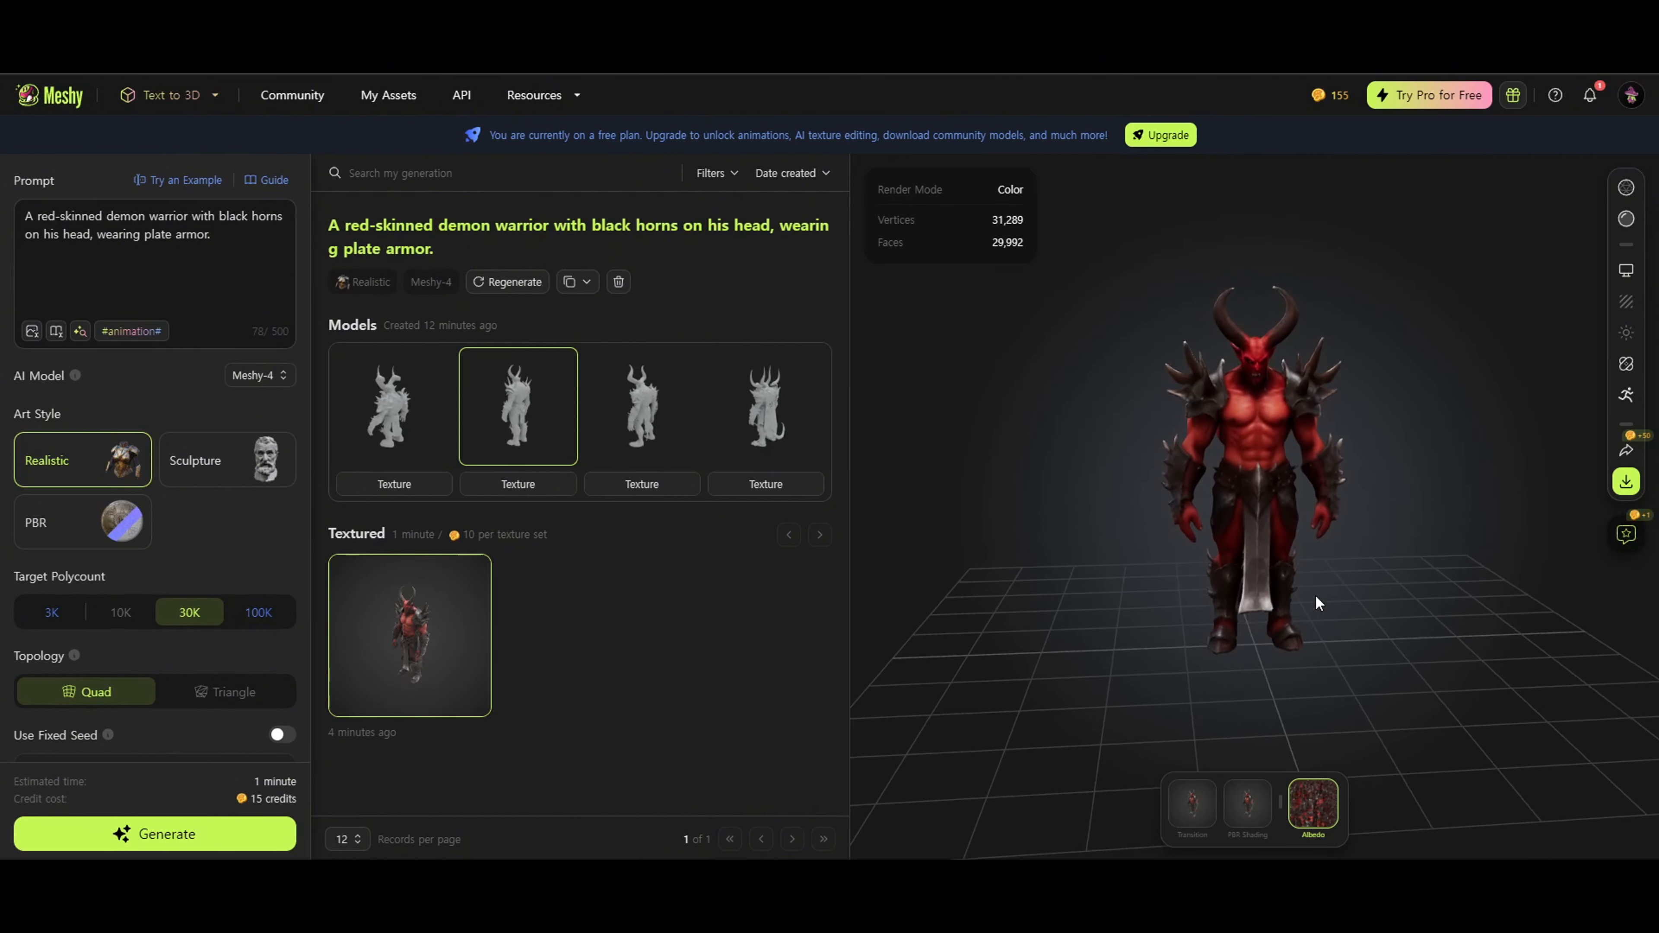
scroll(1269, 654, "up", 3)
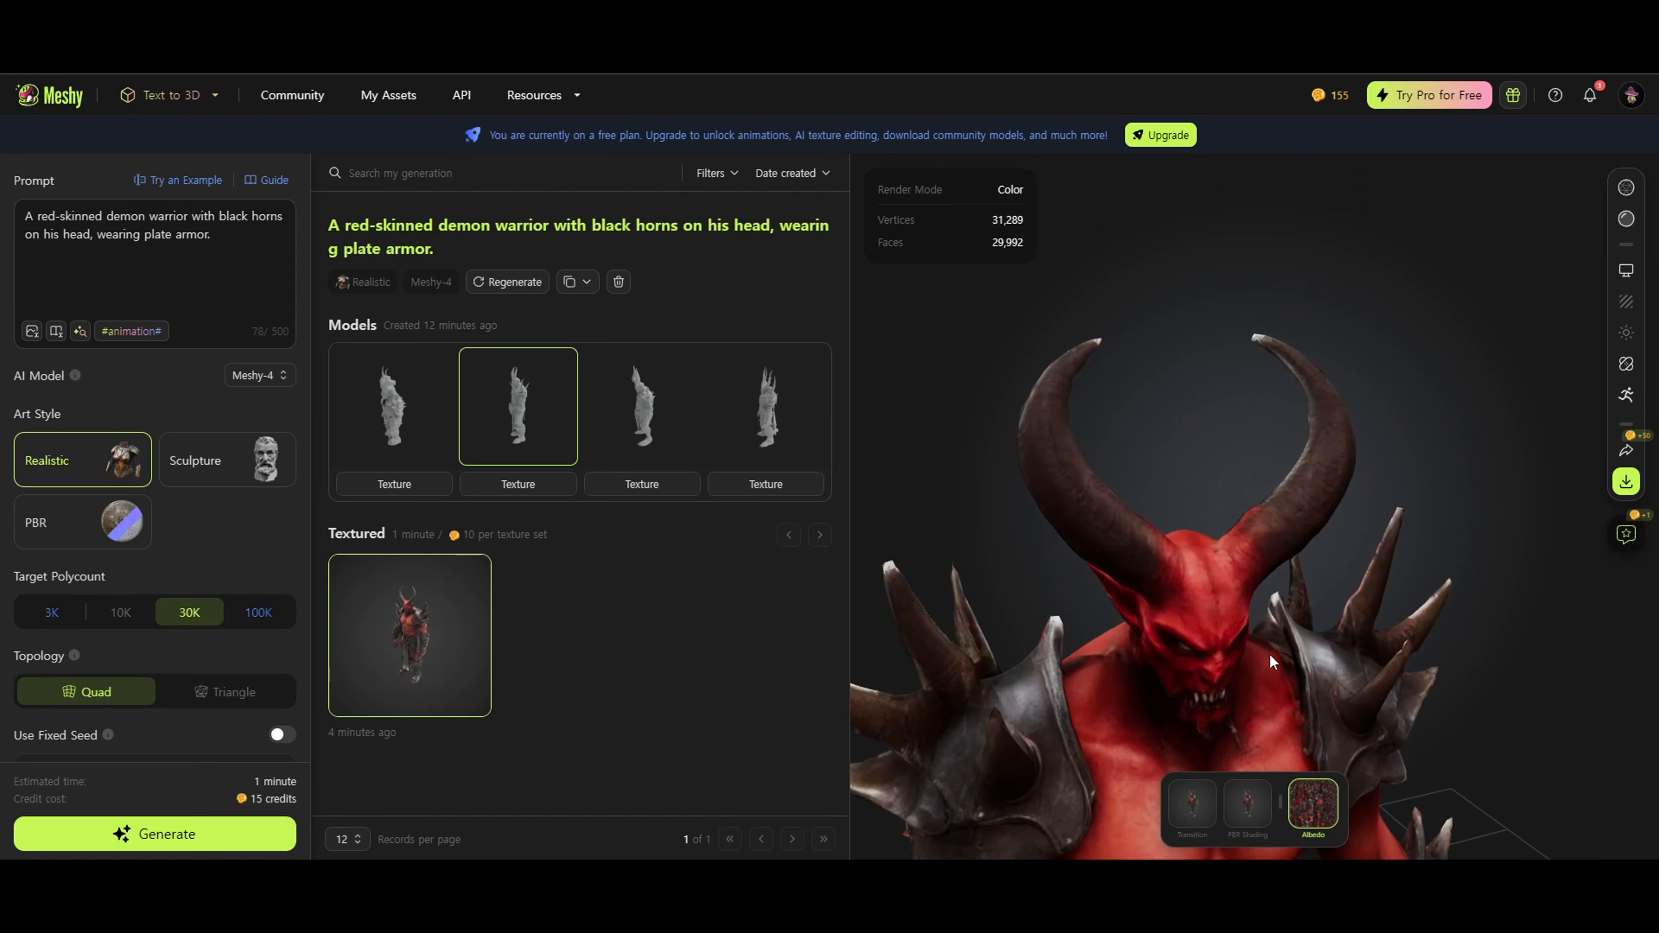
scroll(1266, 677, "up", 3)
left_click_drag(1237, 624, 1257, 690)
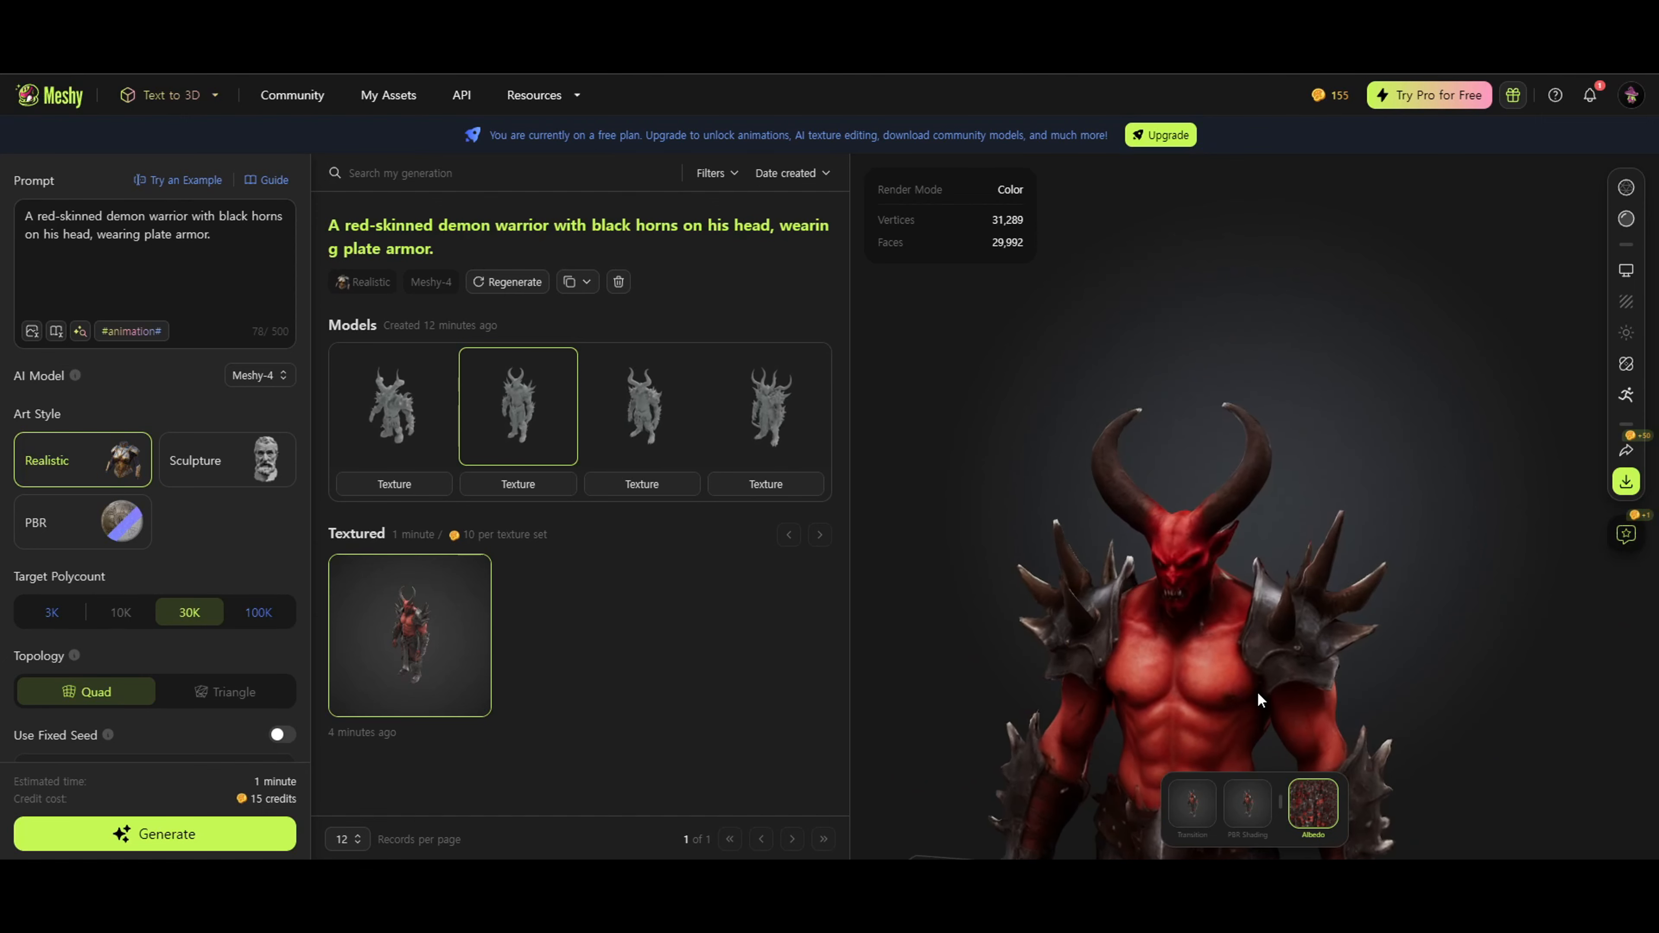
scroll(1257, 691, "down", 3)
right_click_drag(1261, 710, 1387, 464)
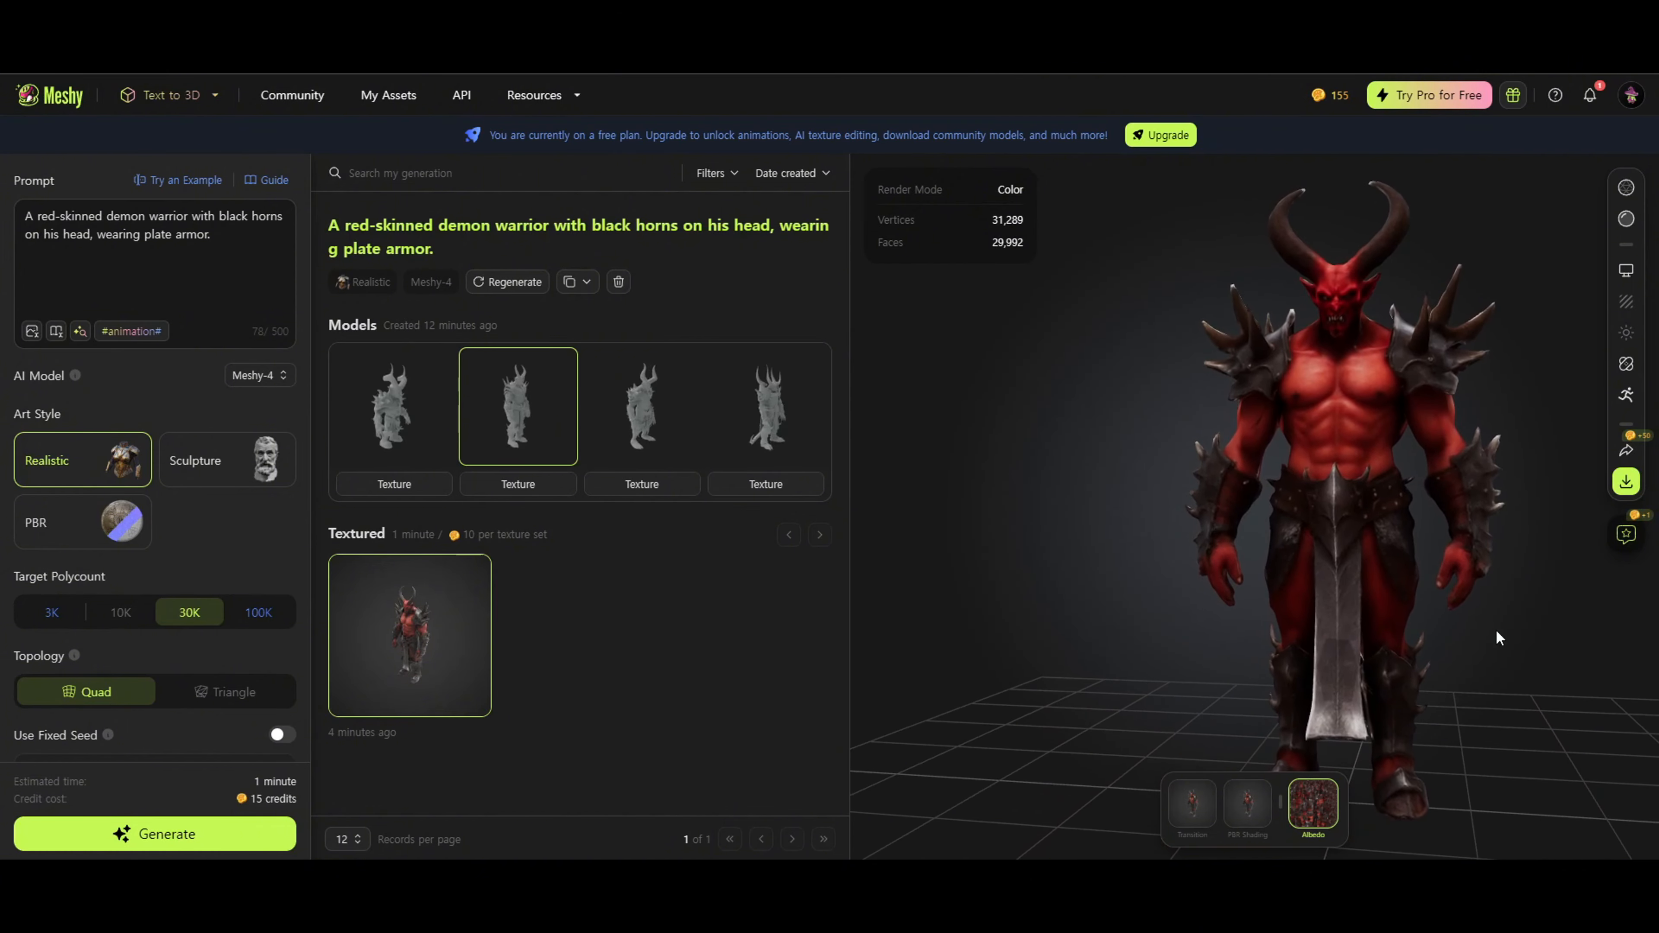
left_click_drag(1496, 629, 1128, 639)
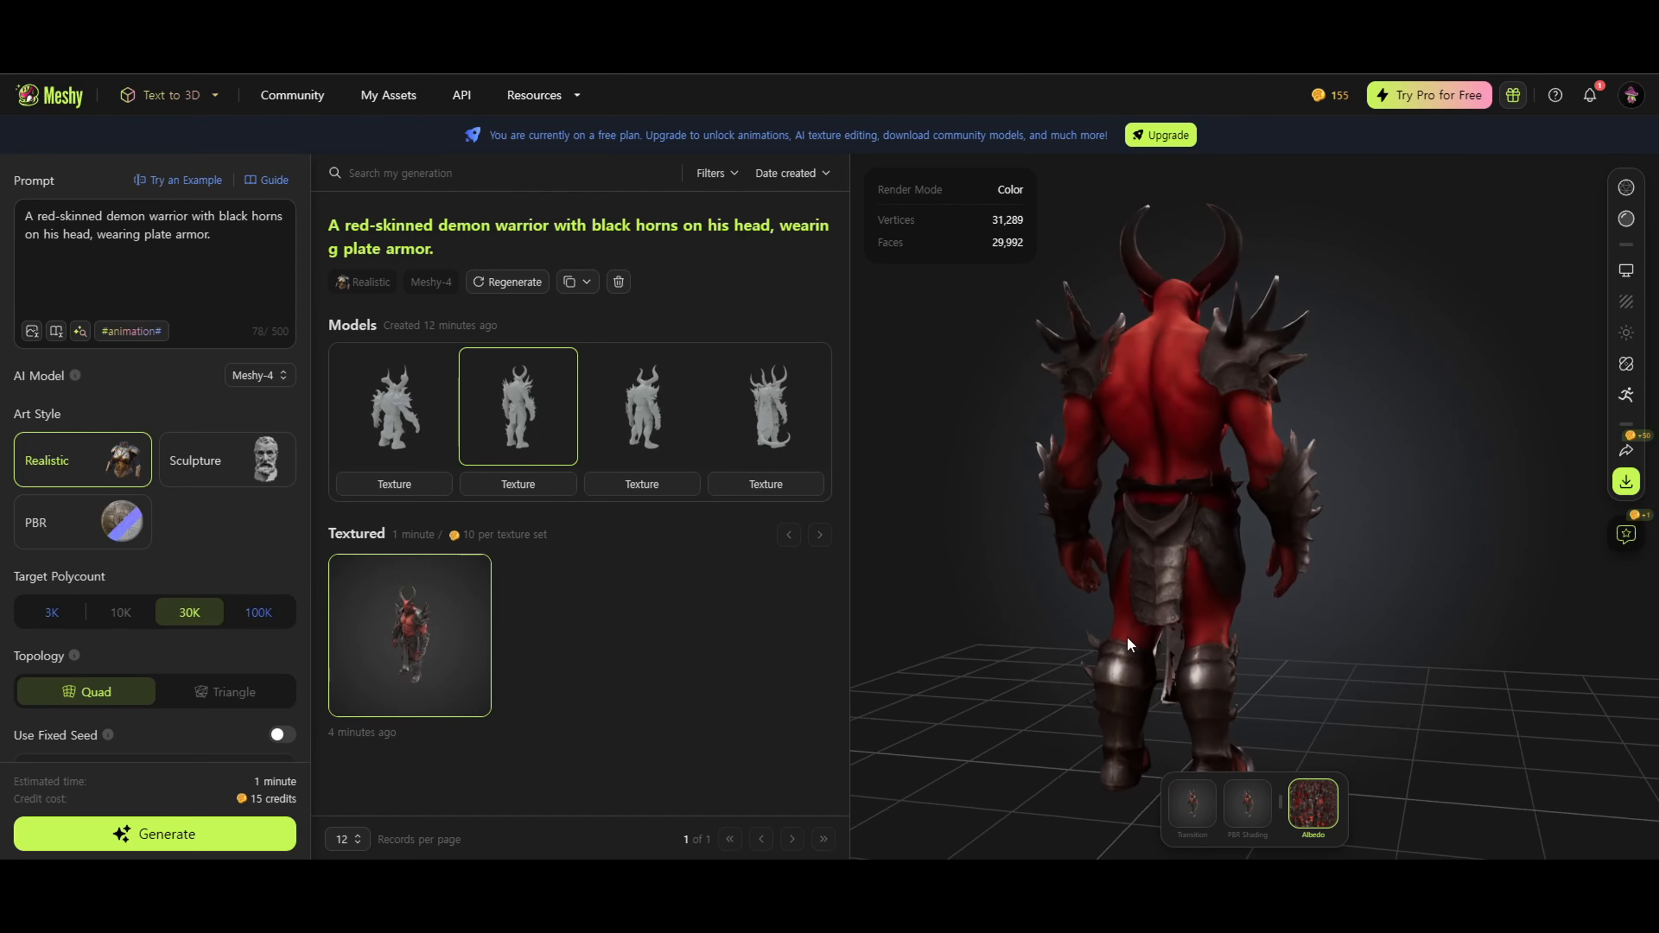
left_click_drag(1312, 653, 1129, 678)
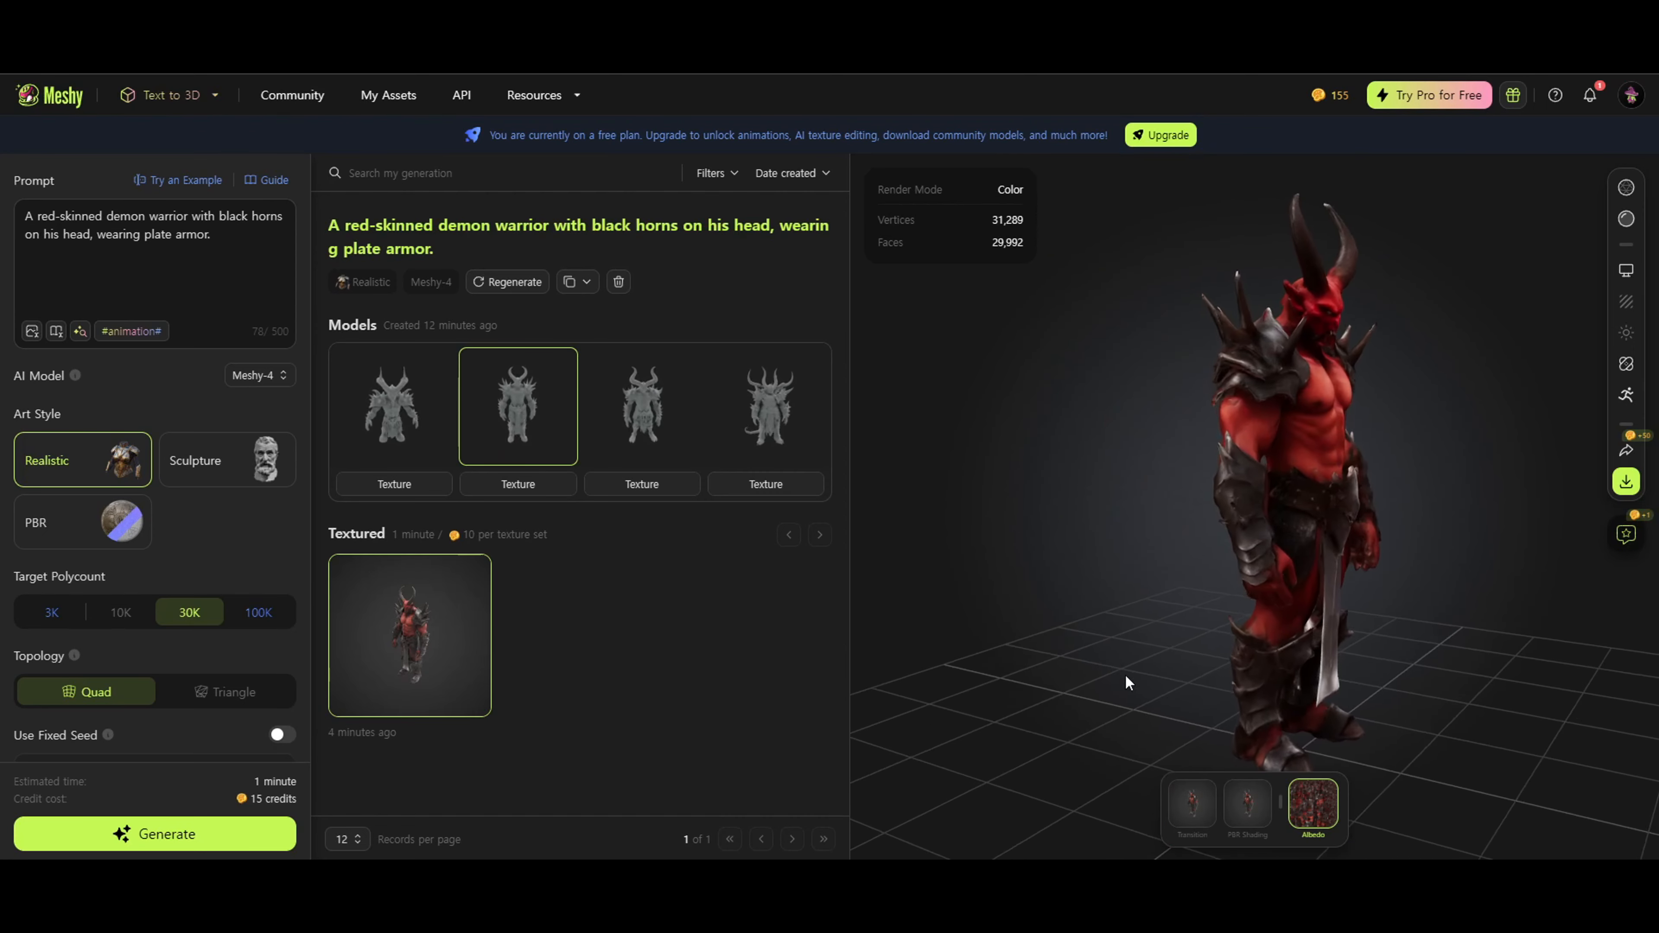
left_click_drag(1370, 671, 1271, 650)
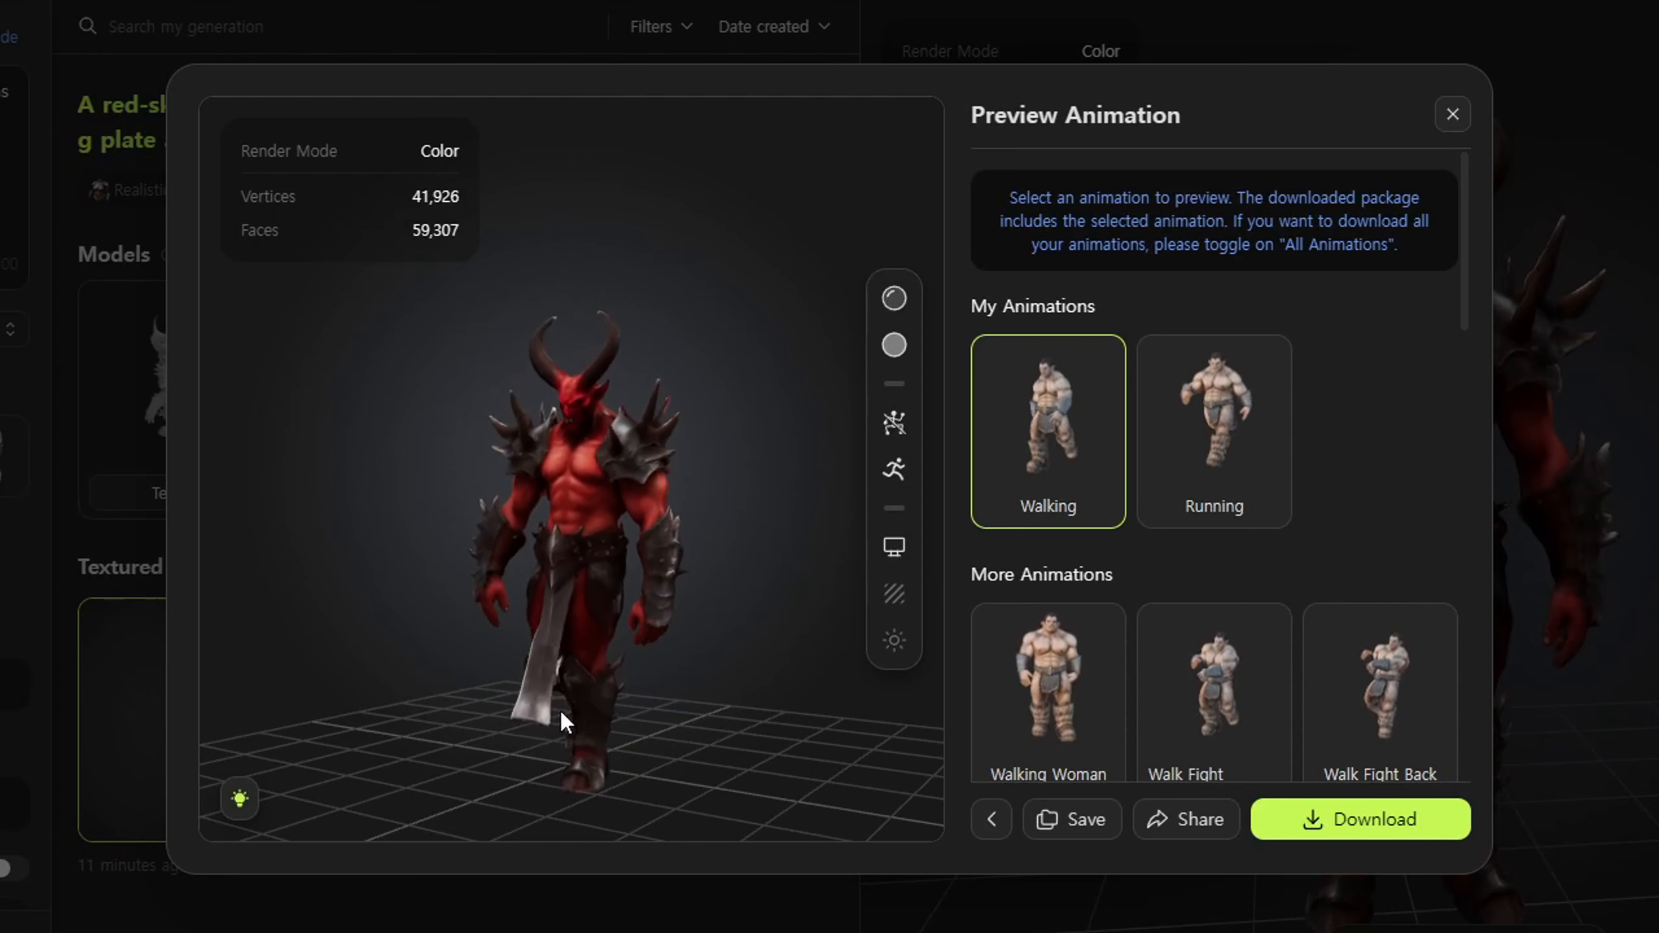
Preview the rigged demon's Walking and Running animations and browse the additional animations, viewing the moving model from different angles
left_click_drag(561, 723, 643, 695)
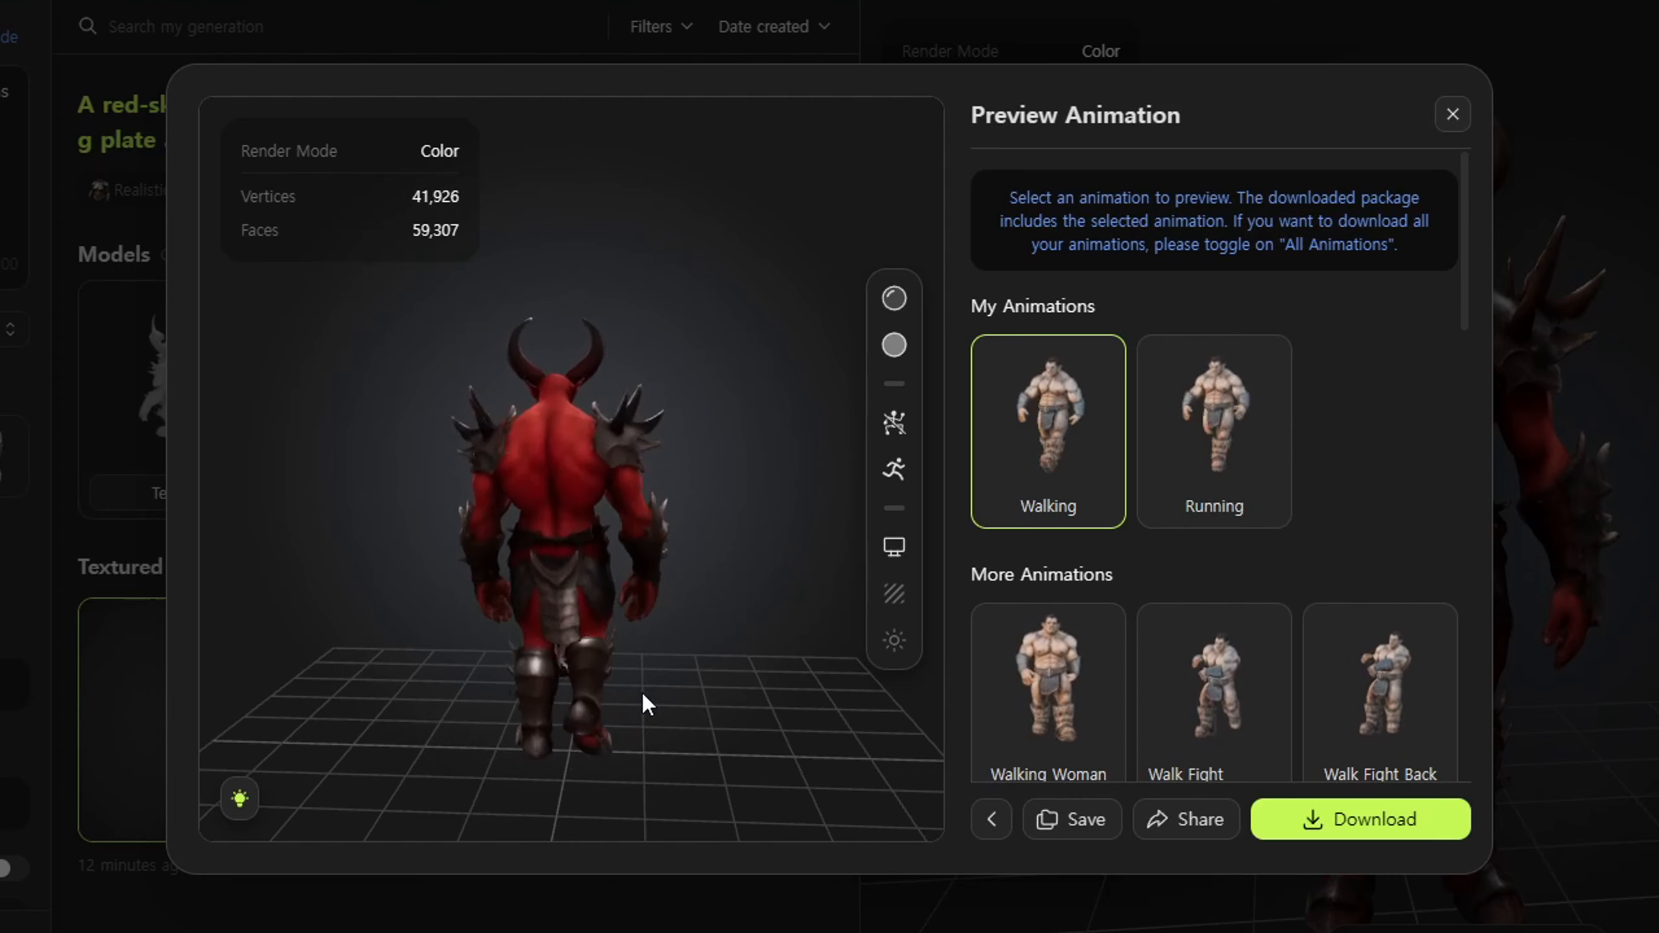
left_click(1214, 418)
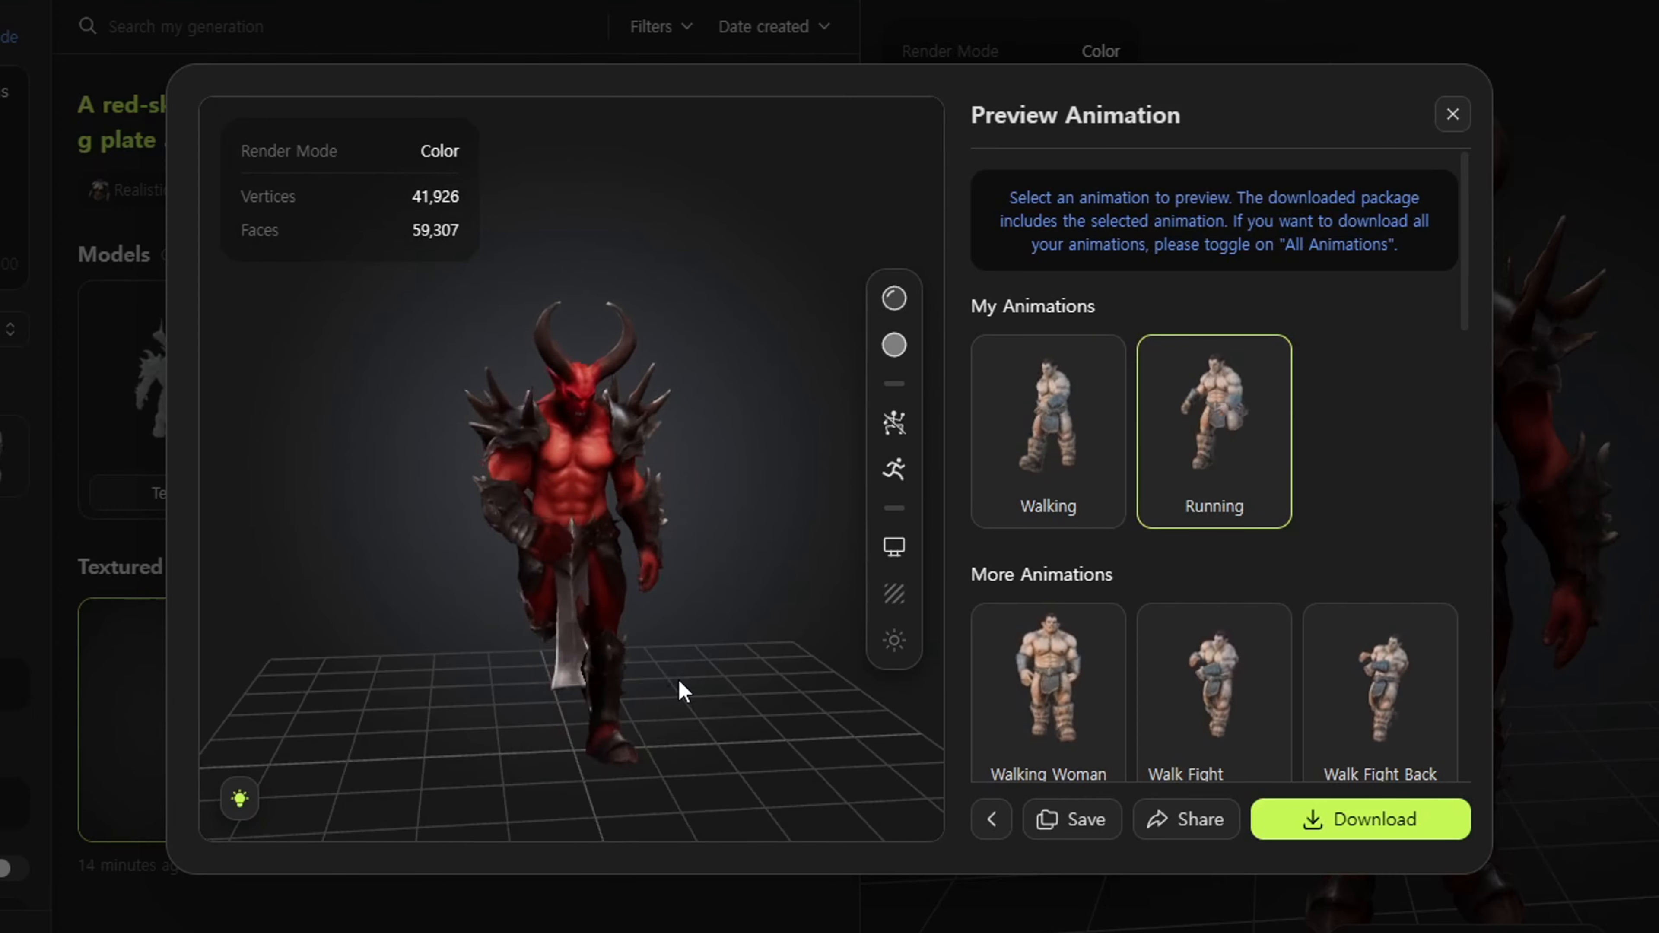
scroll(1215, 457, "down", 10)
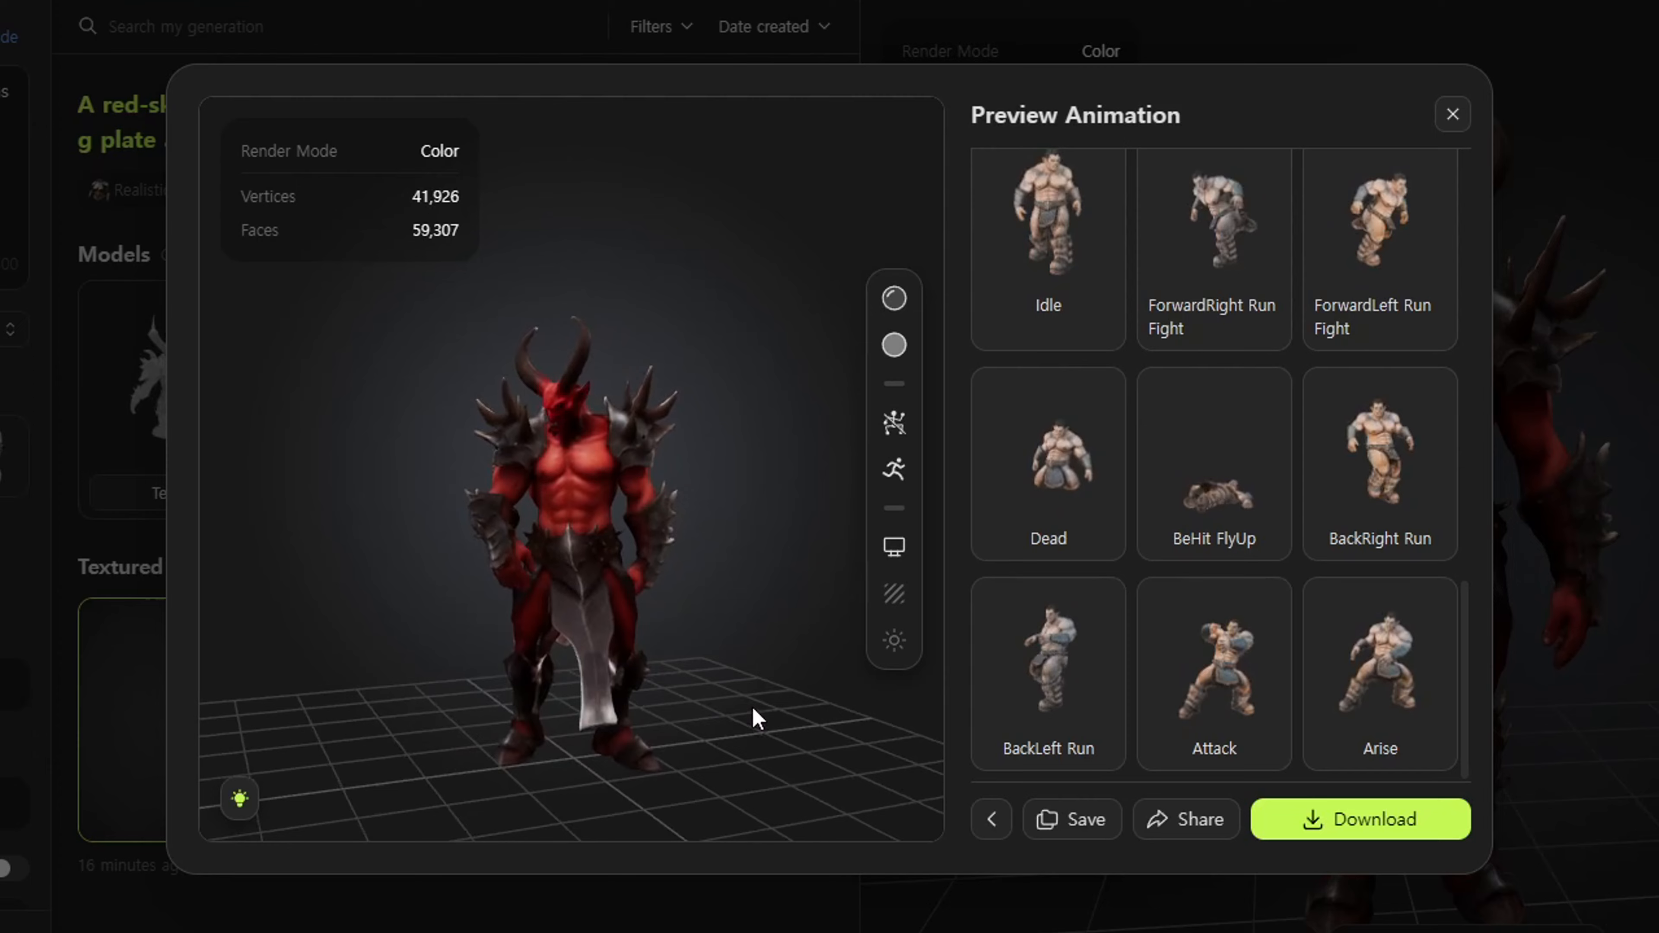
left_click_drag(752, 708, 722, 735)
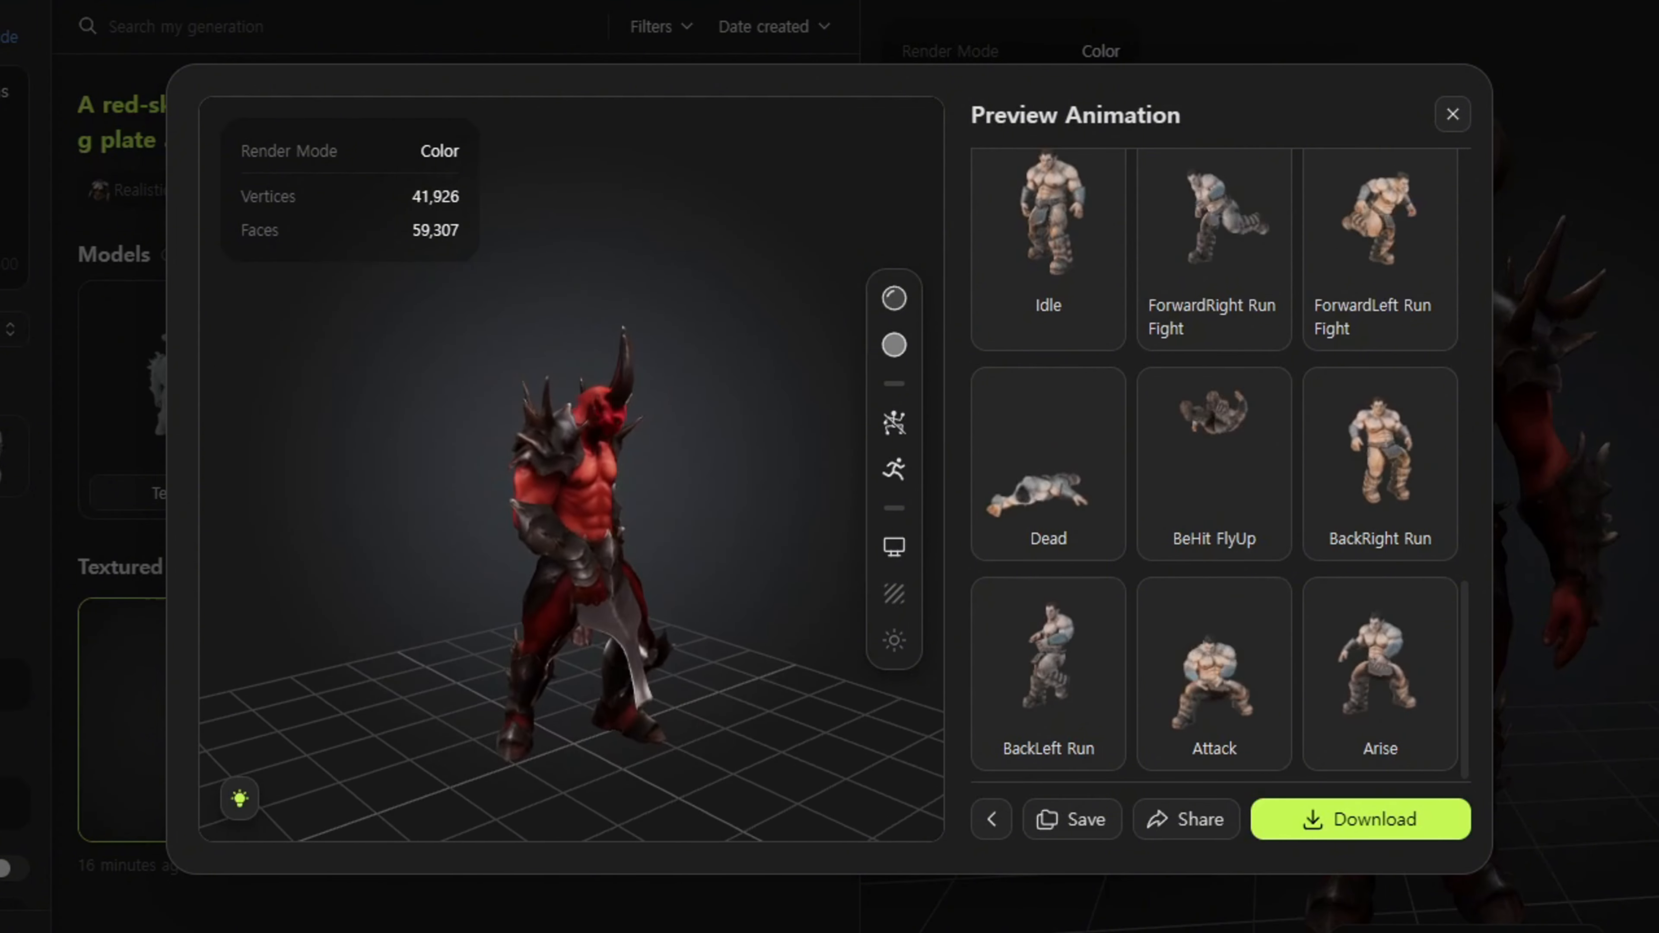